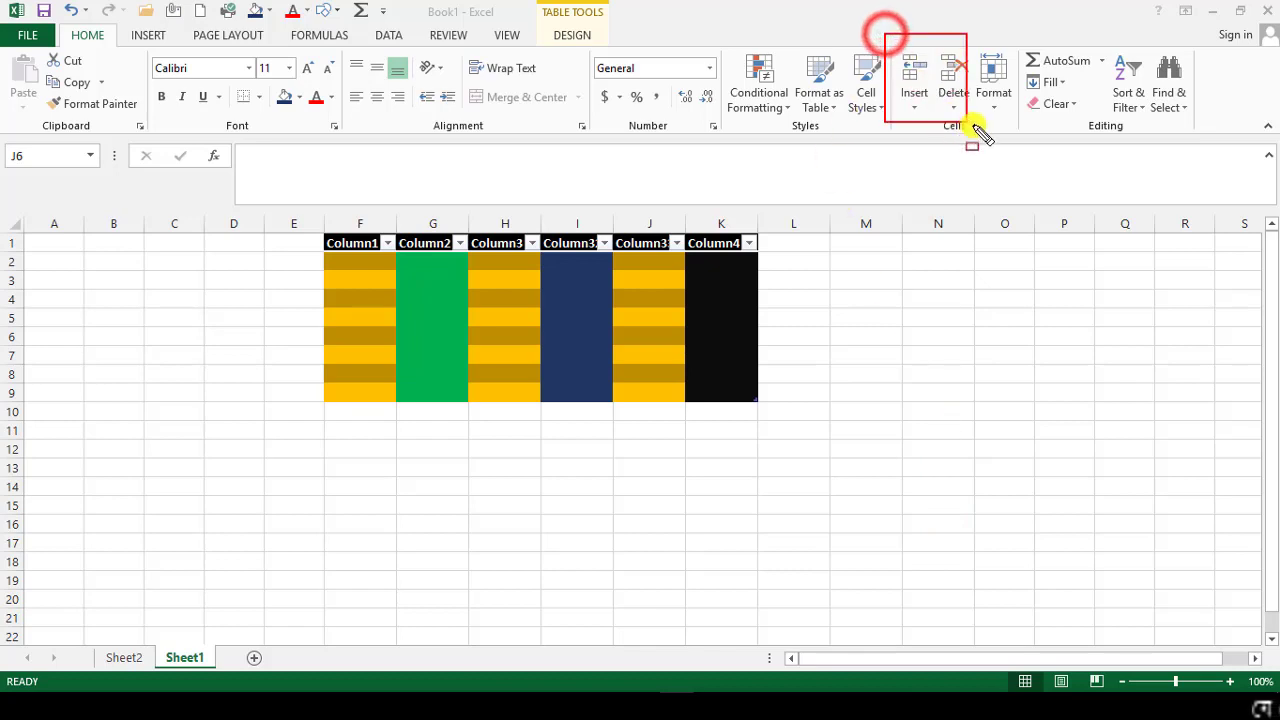
Select cell J7 in the coloured table and show the Delete dropdown's choices.
drag(886, 40, 935, 112)
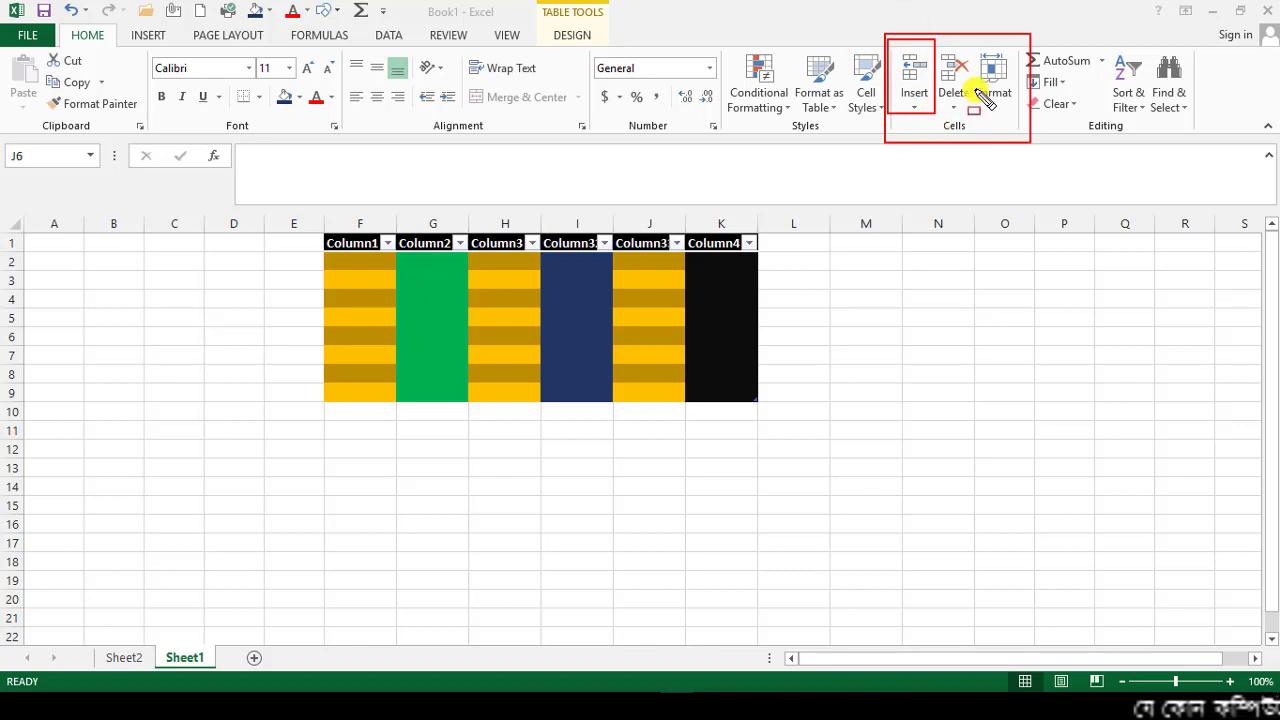
drag(880, 26, 1039, 142)
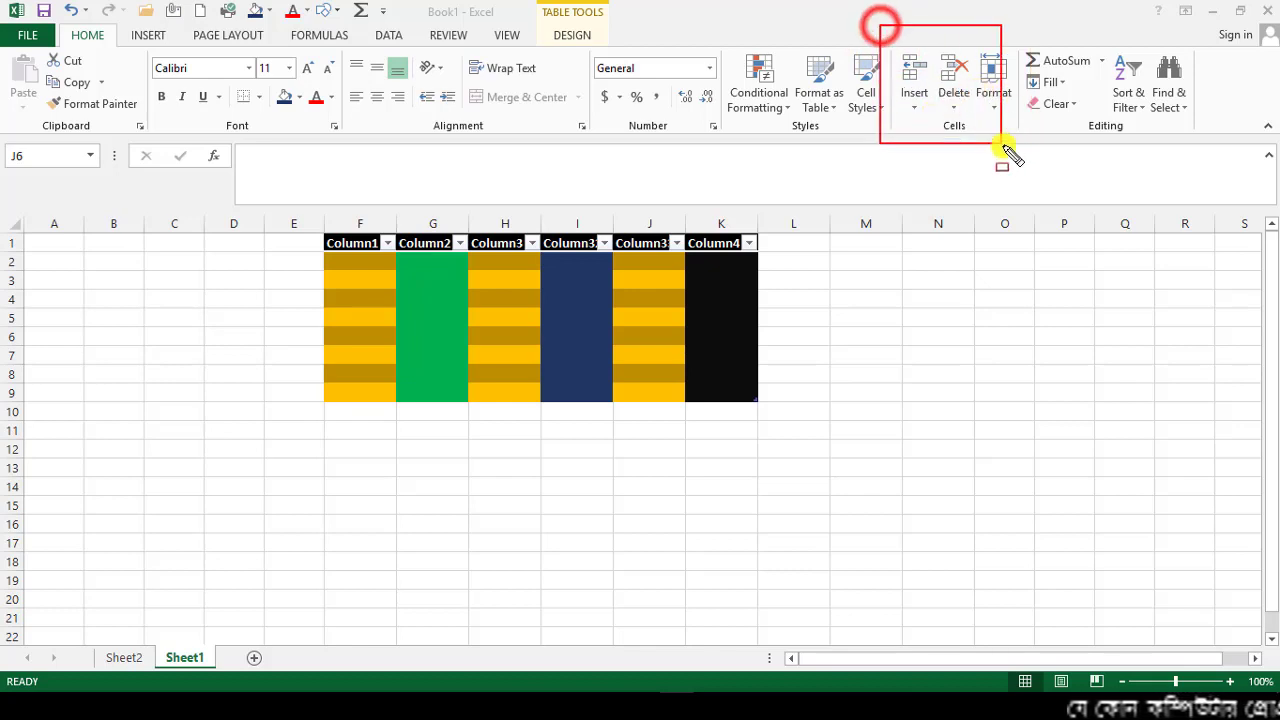
drag(927, 42, 978, 107)
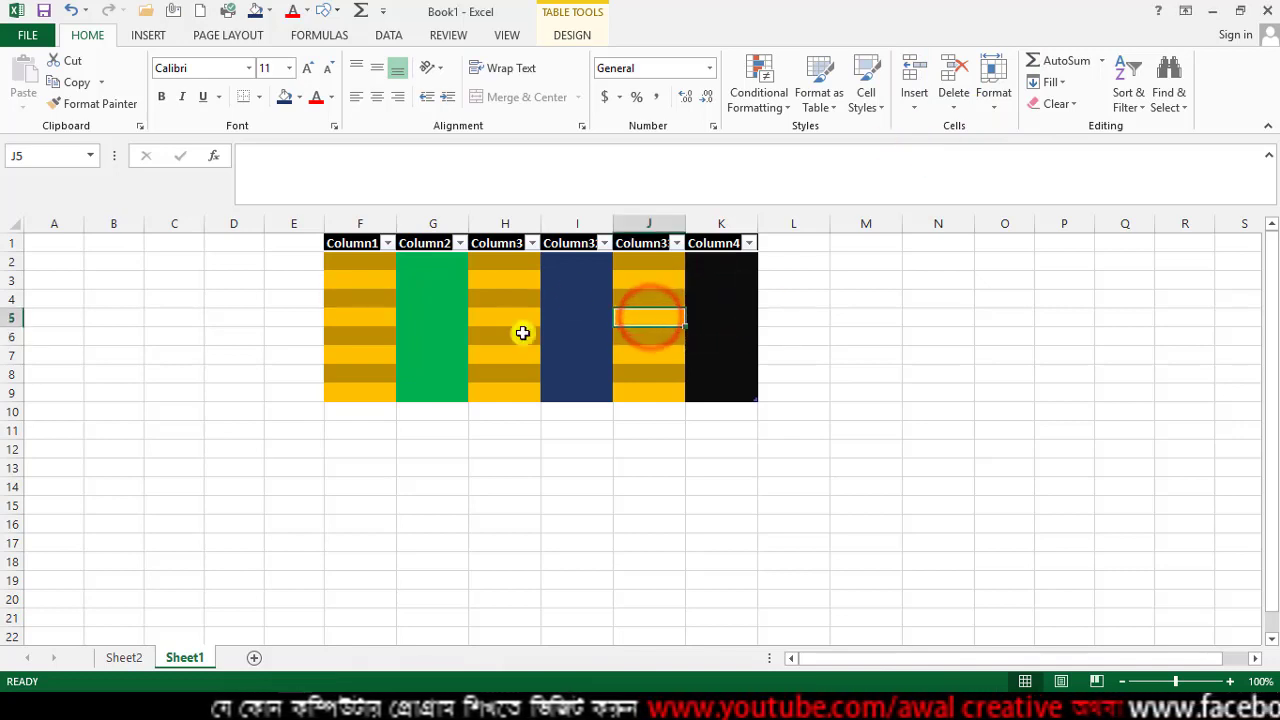
click(664, 357)
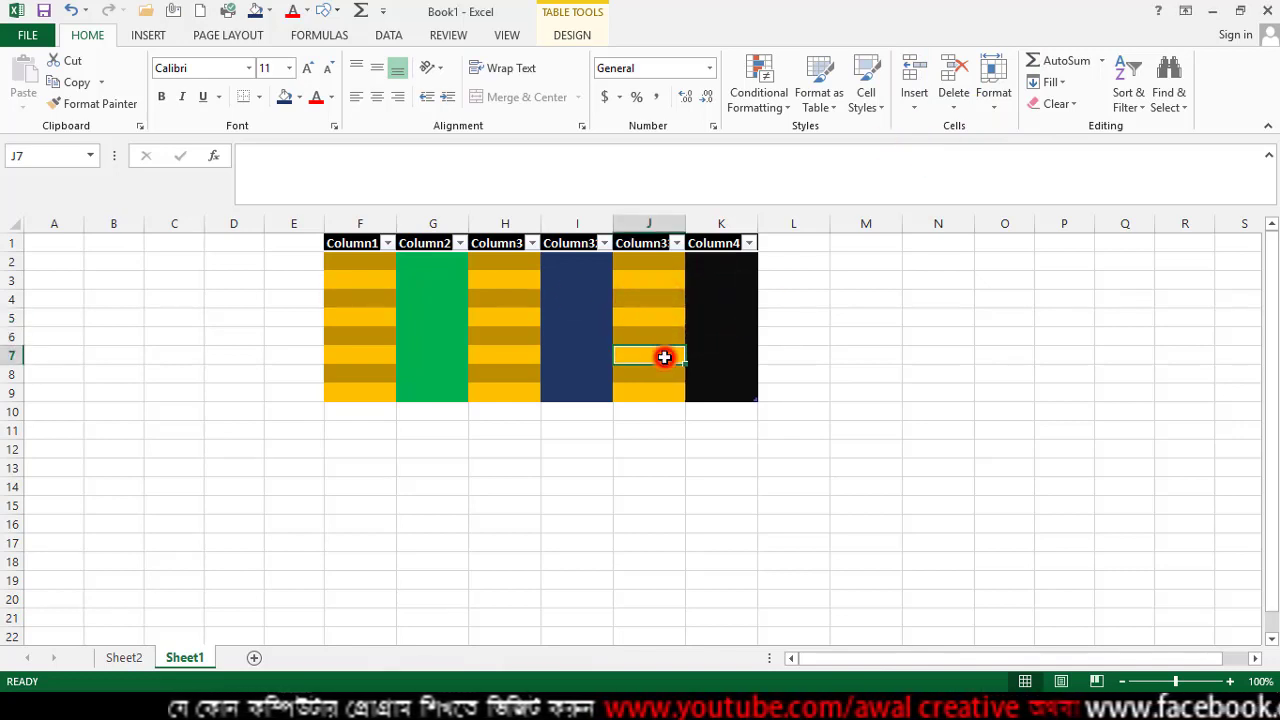
click(955, 118)
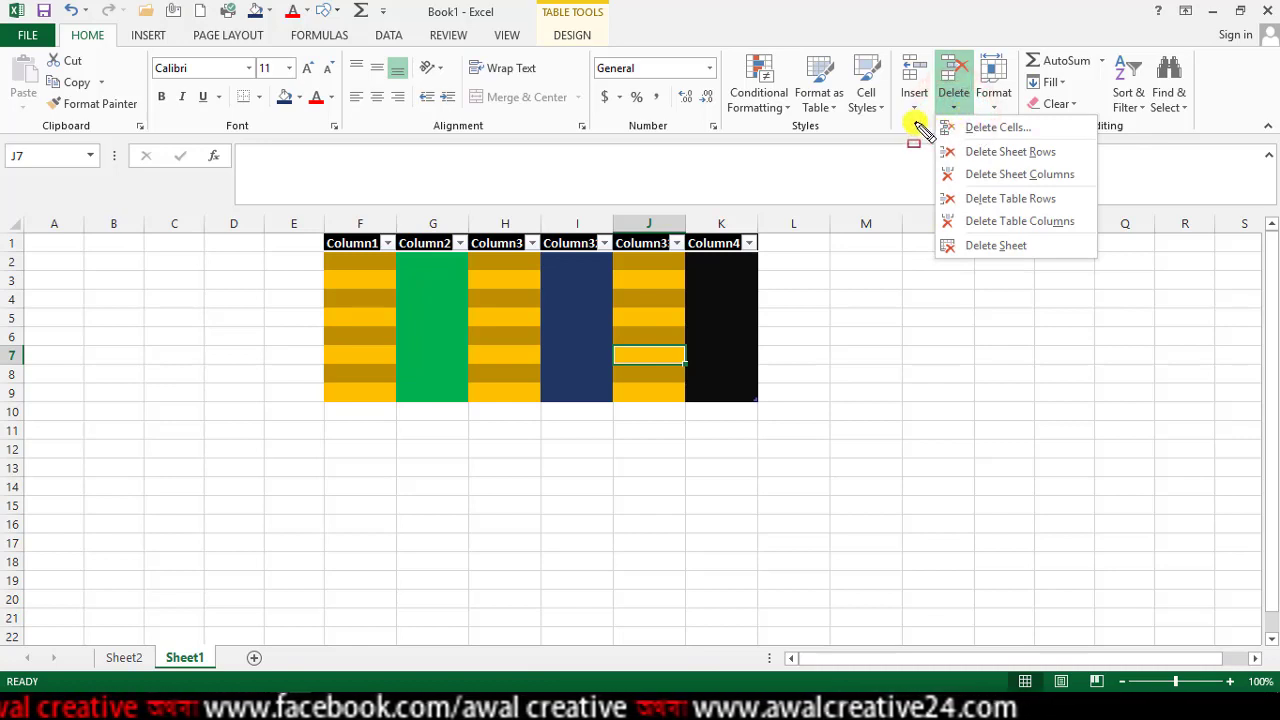
drag(928, 107, 1110, 268)
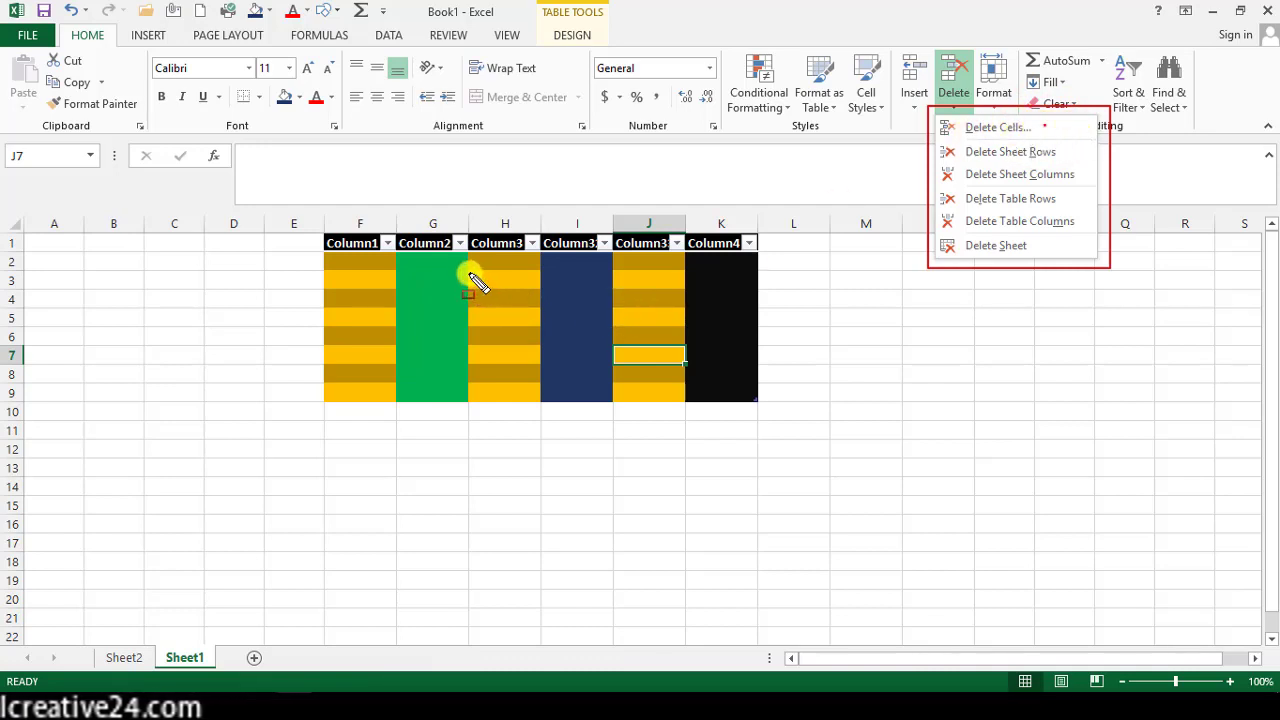
drag(470, 273, 540, 288)
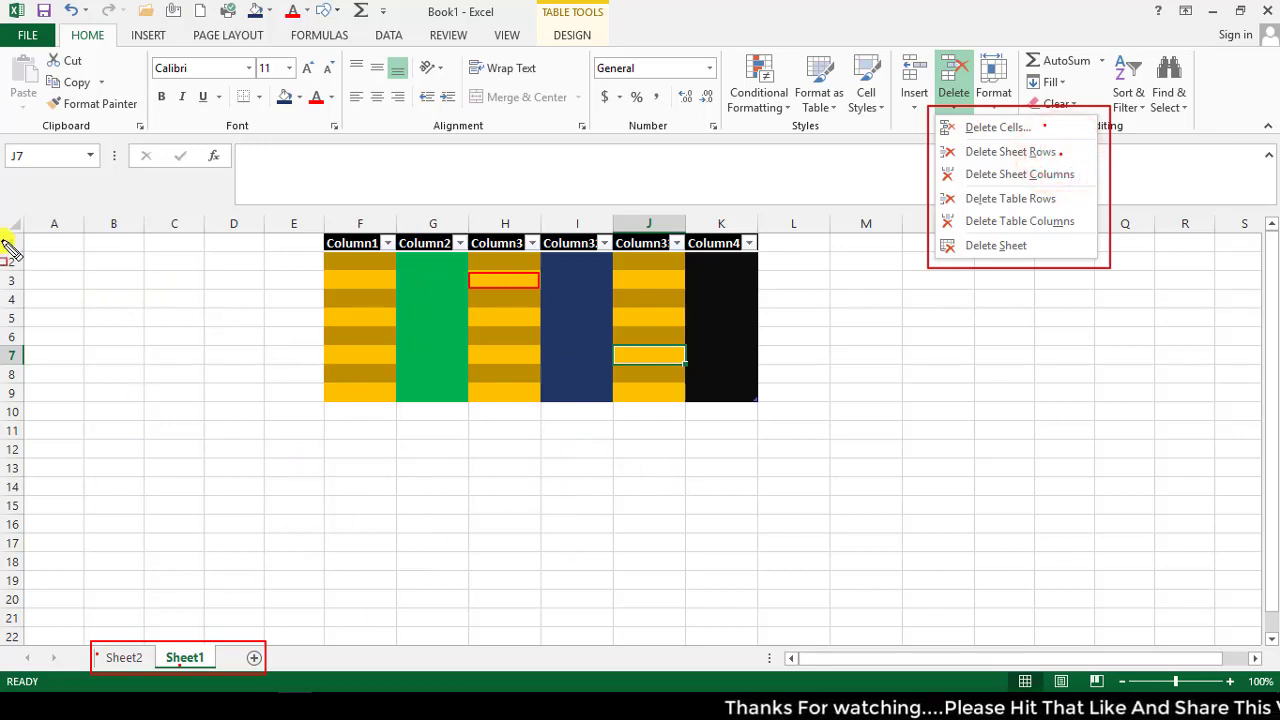
drag(50, 243, 35, 643)
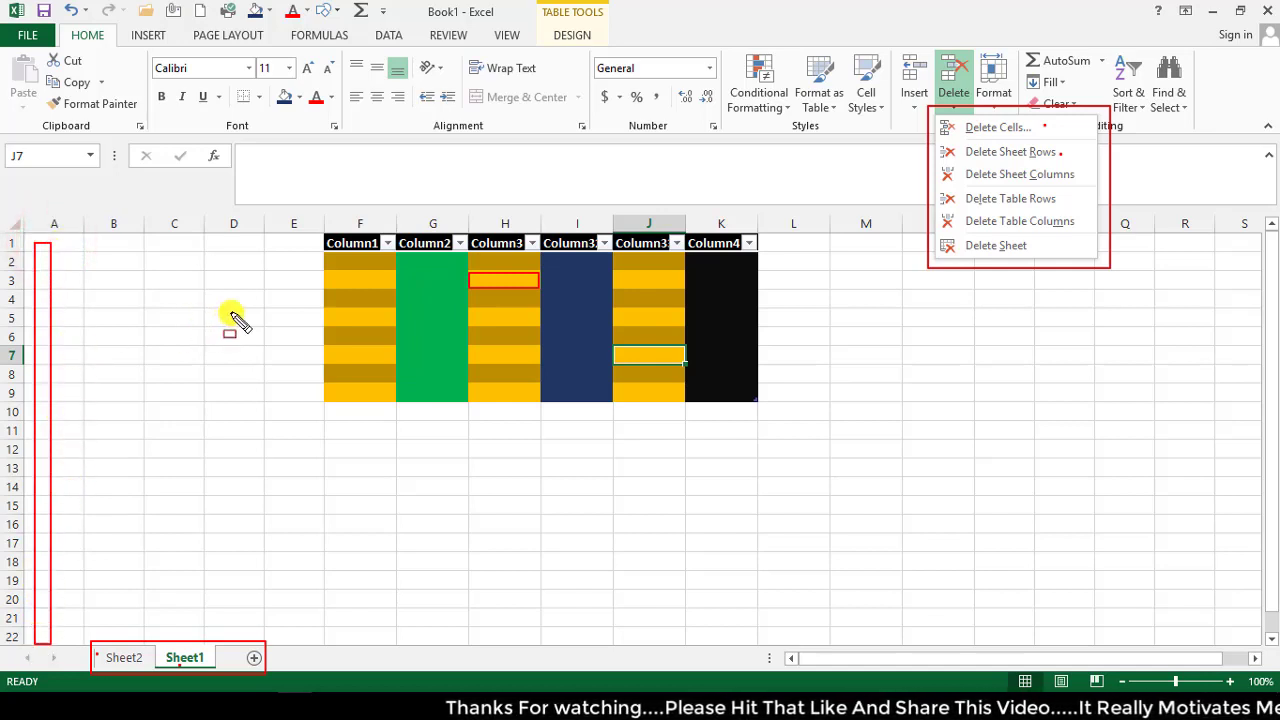
click(994, 151)
click(1066, 153)
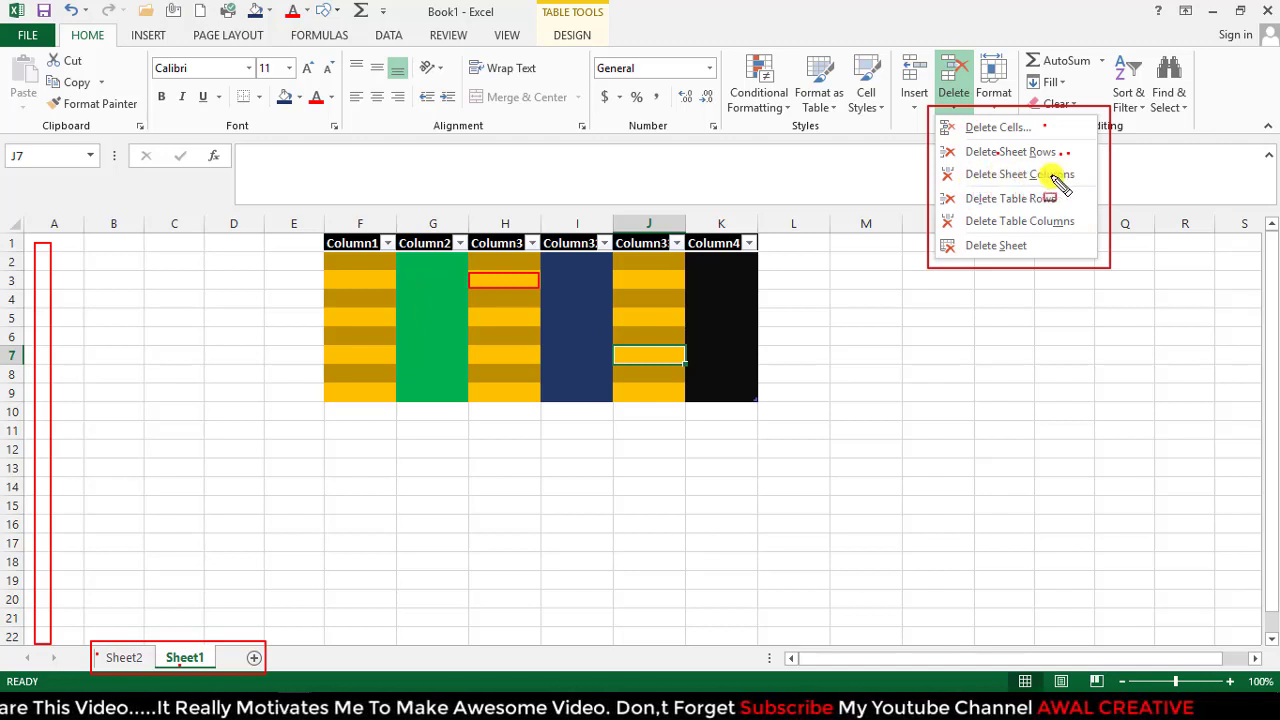
drag(22, 213, 1256, 235)
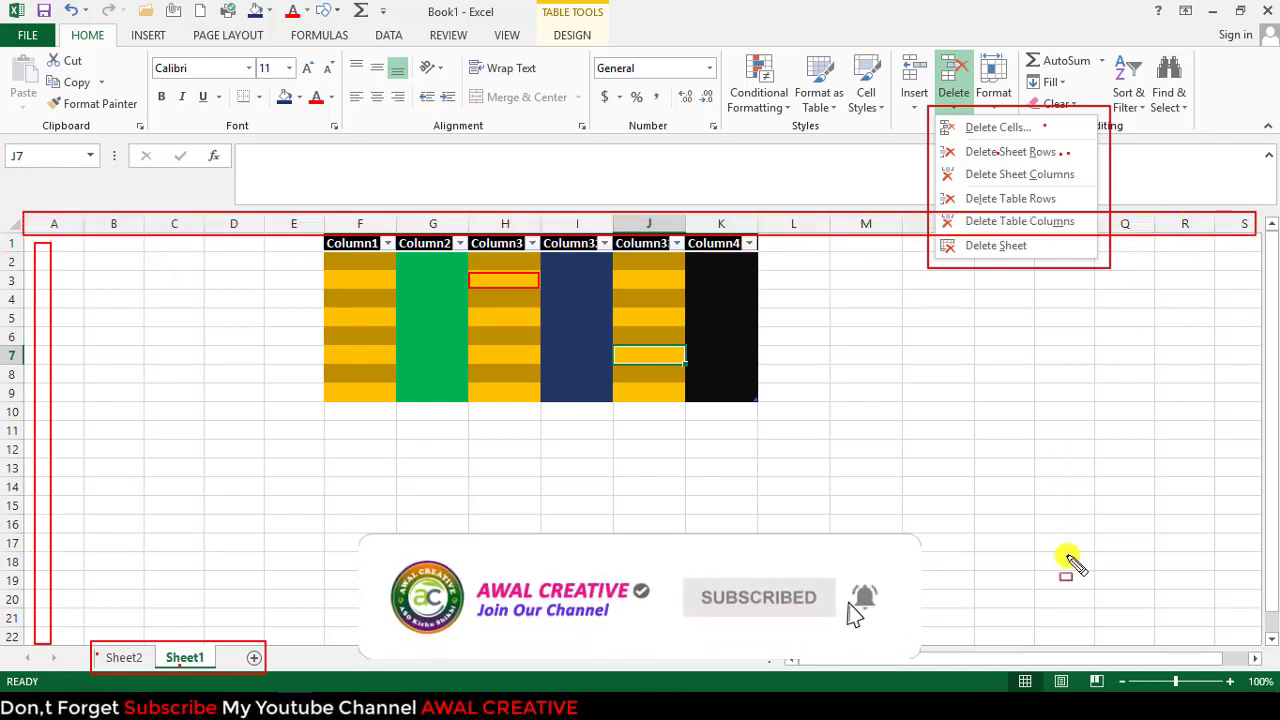
Review the Delete Table Rows, Delete Table Columns and Delete Sheet choices, then dismiss the menu.
click(1074, 175)
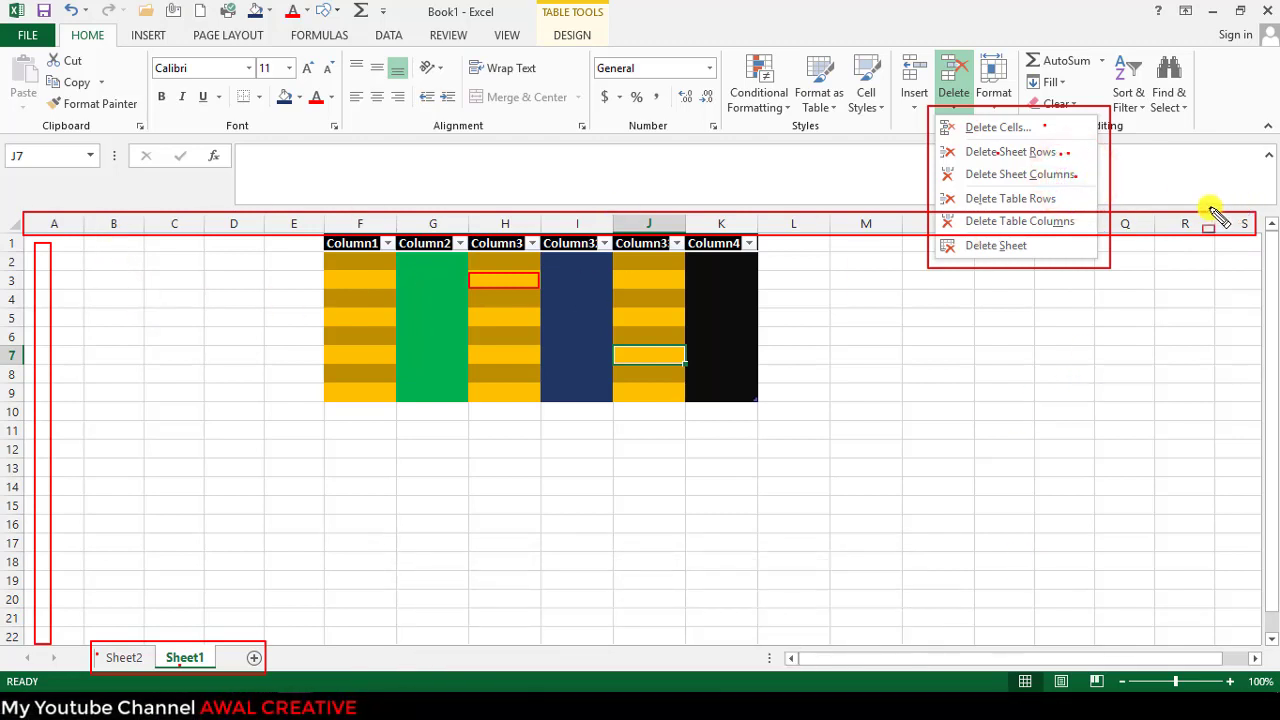
drag(1176, 524, 1188, 582)
drag(1186, 222, 1216, 662)
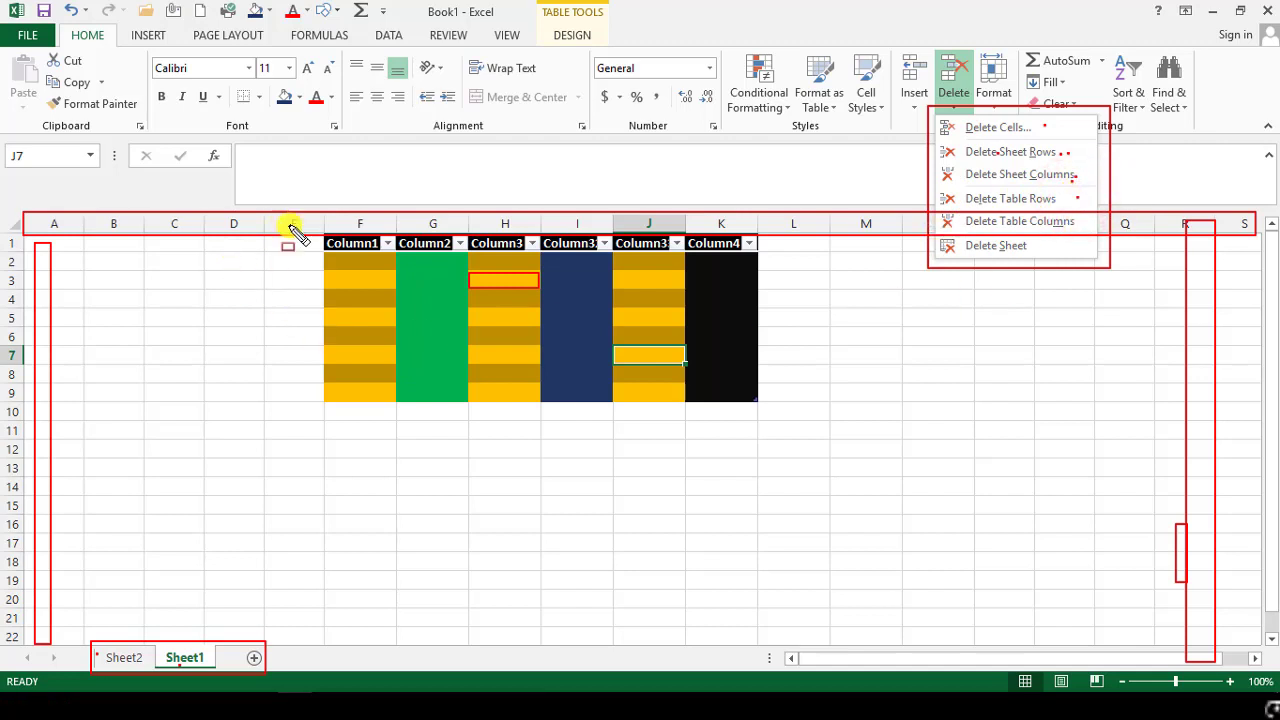
drag(320, 236, 785, 412)
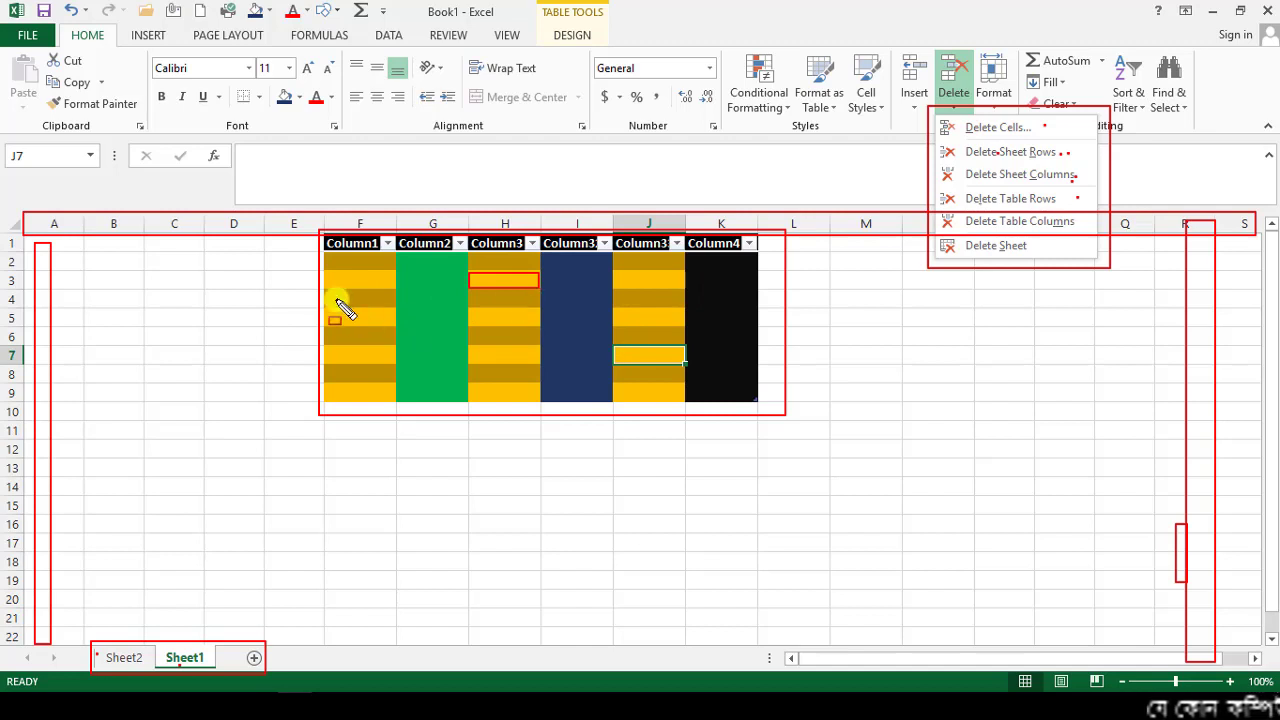
drag(321, 303, 752, 330)
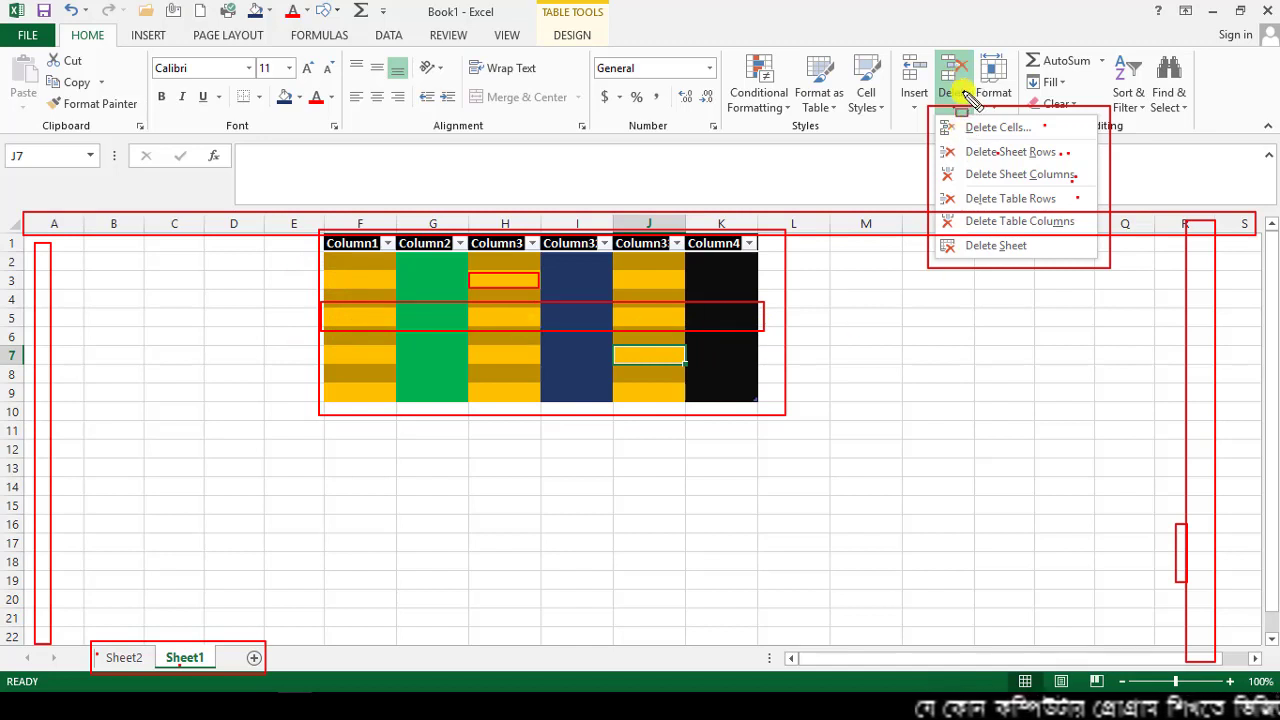
drag(996, 218, 1004, 199)
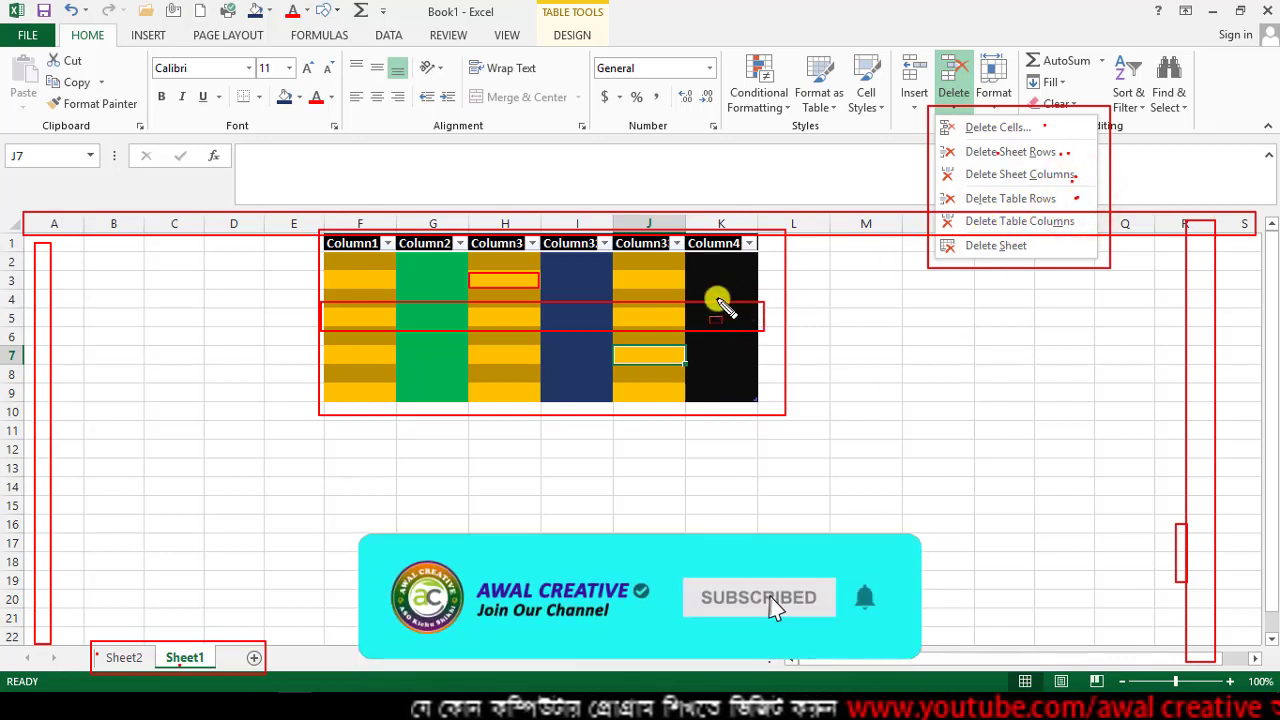
drag(681, 232, 760, 404)
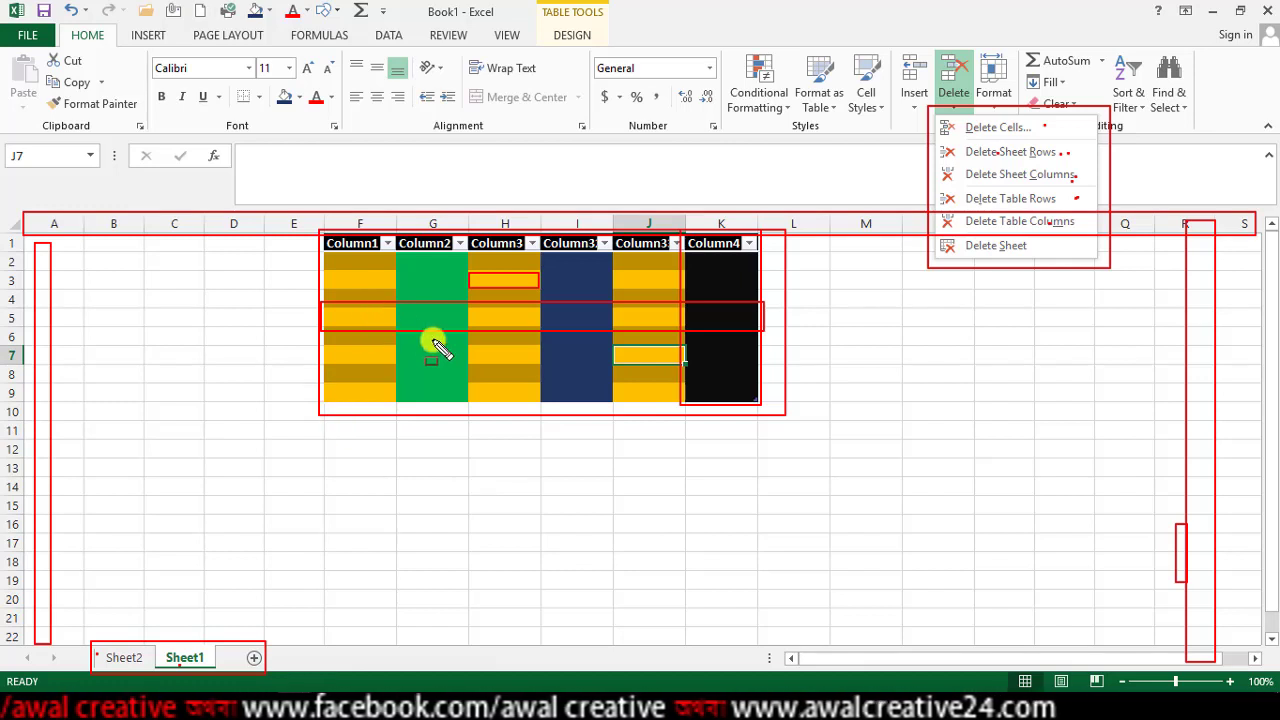
click(988, 256)
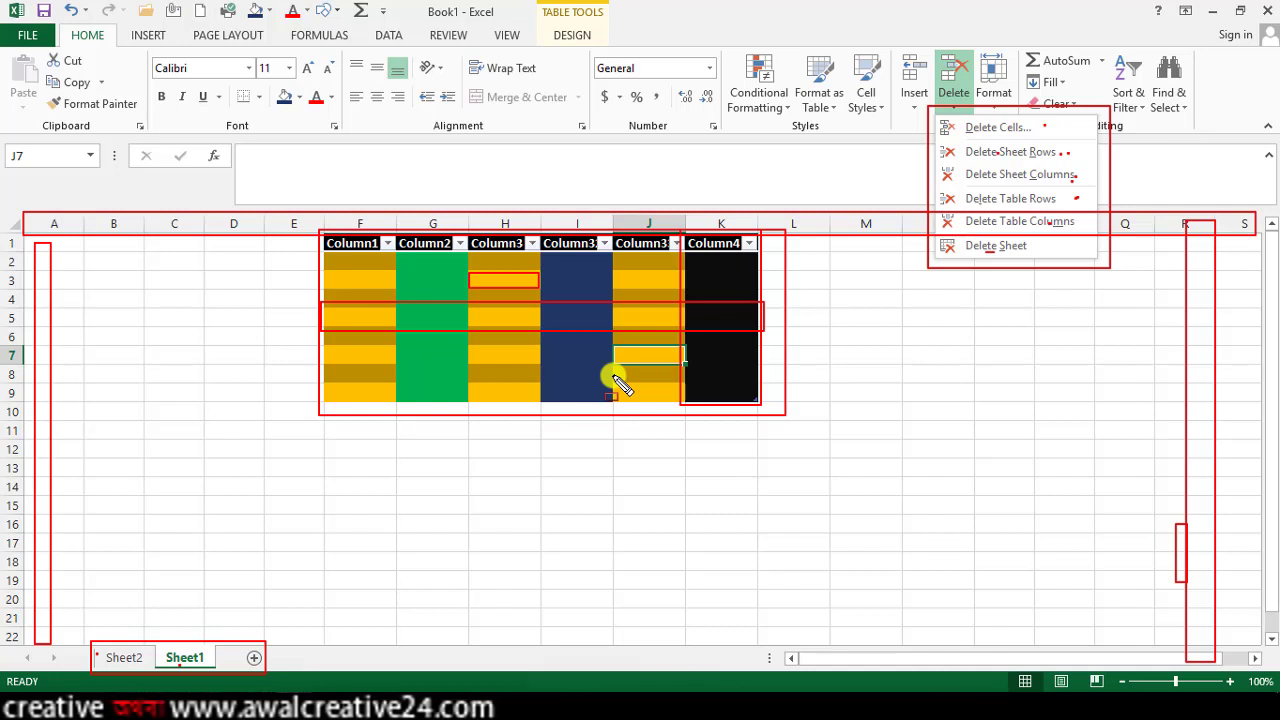
key(Escape)
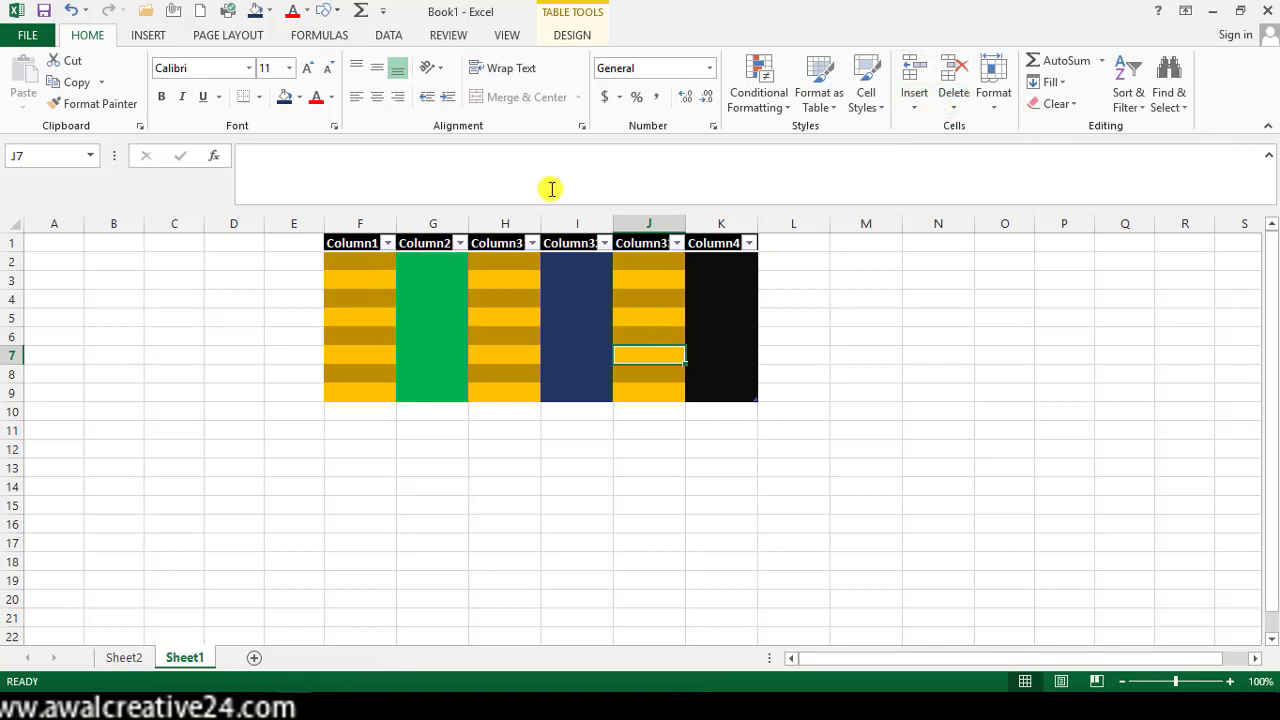
Delete the table's Column1 from F2, undo it, and show the Delete choices again.
click(347, 263)
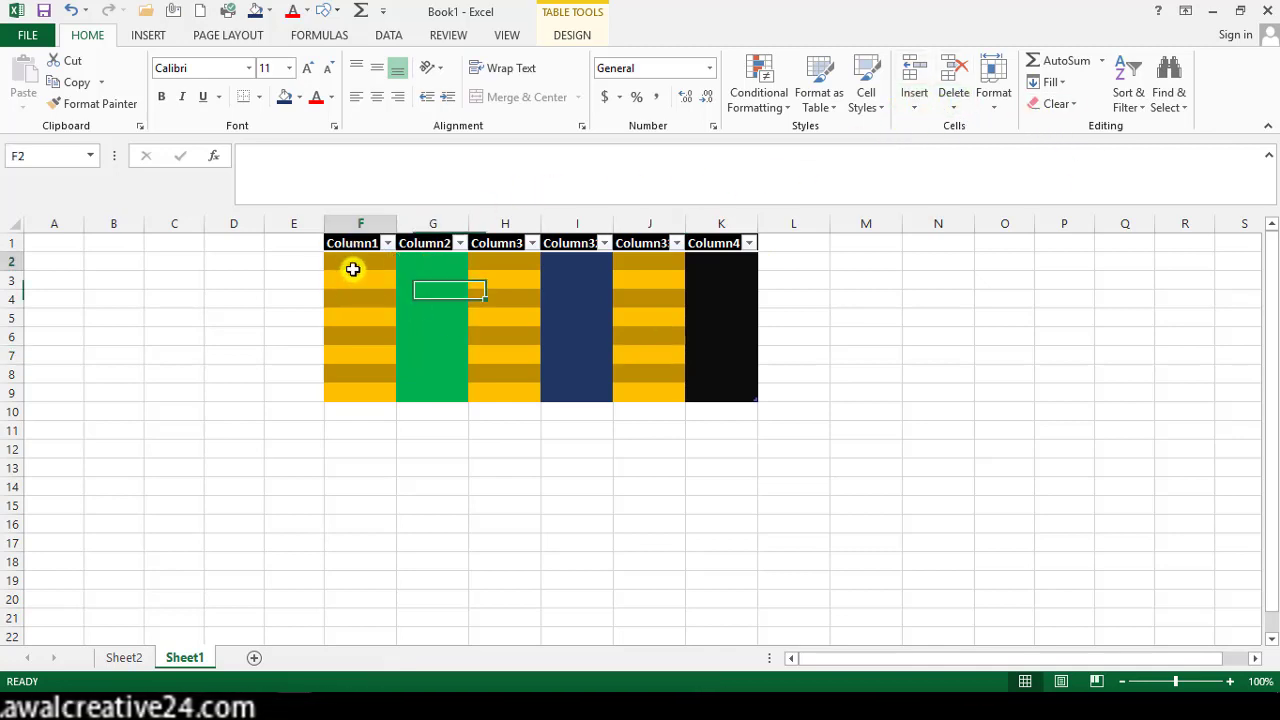
click(960, 113)
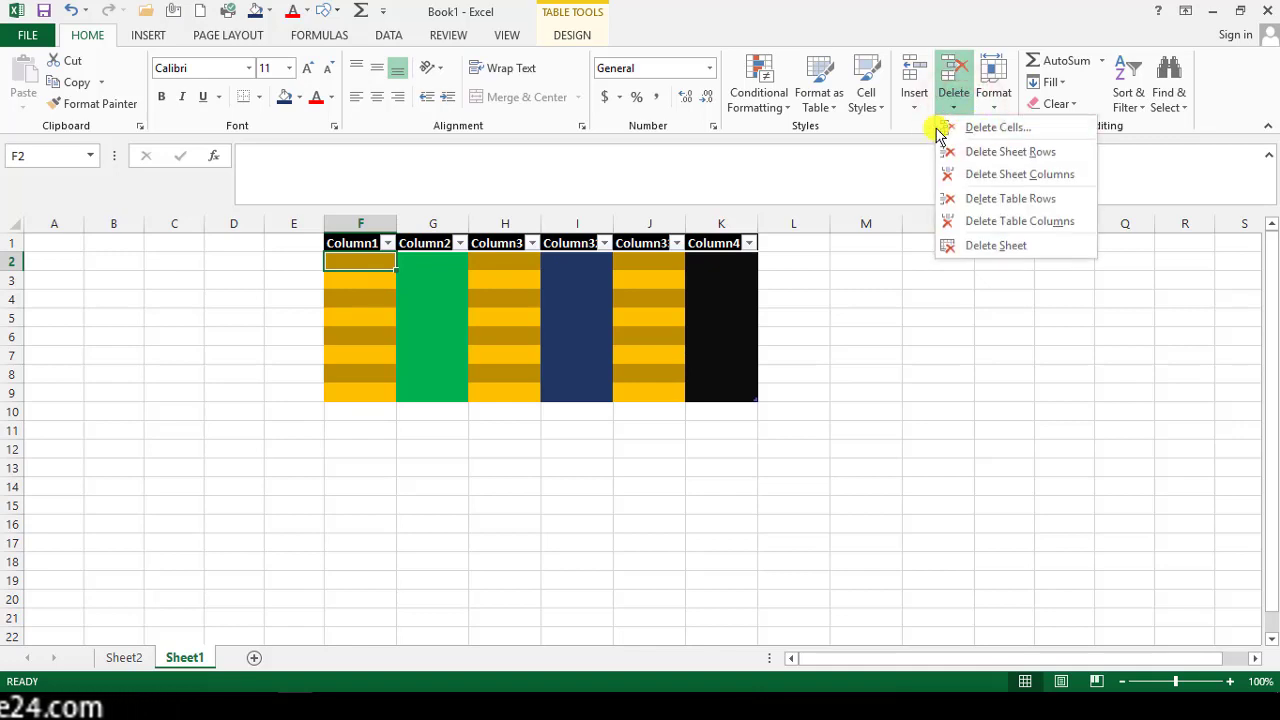
click(952, 130)
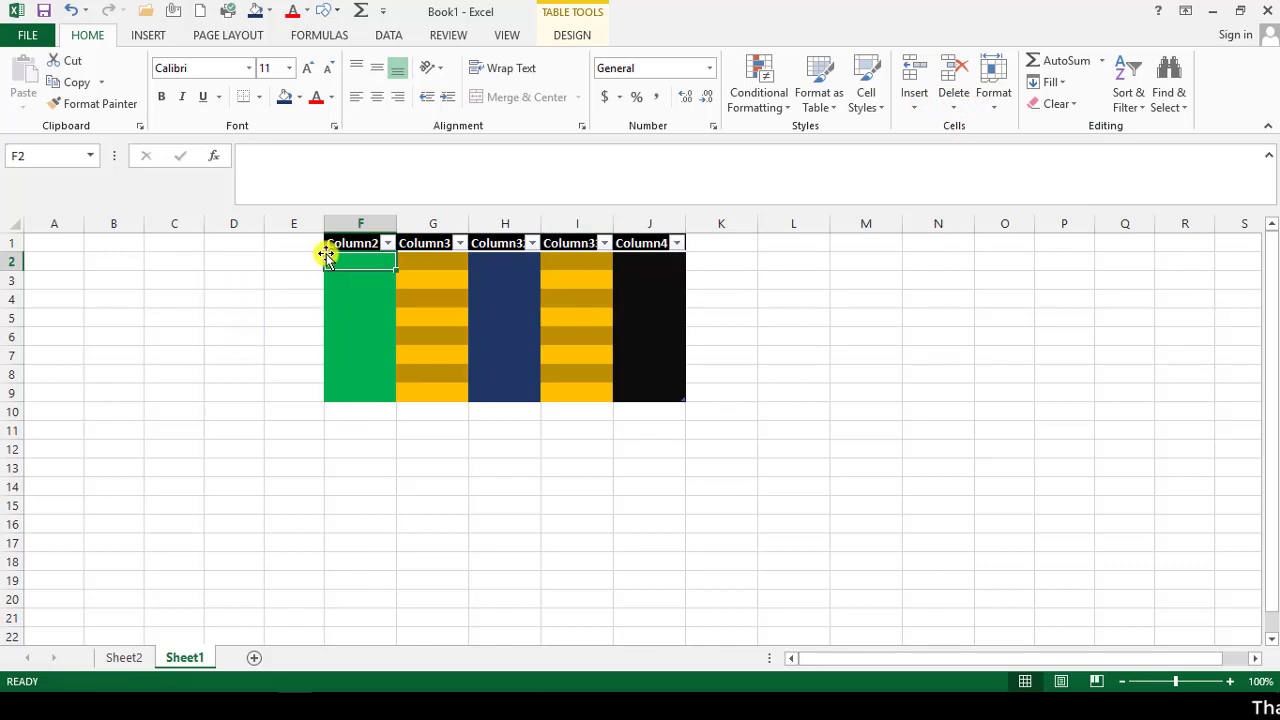
key(ctrl+z)
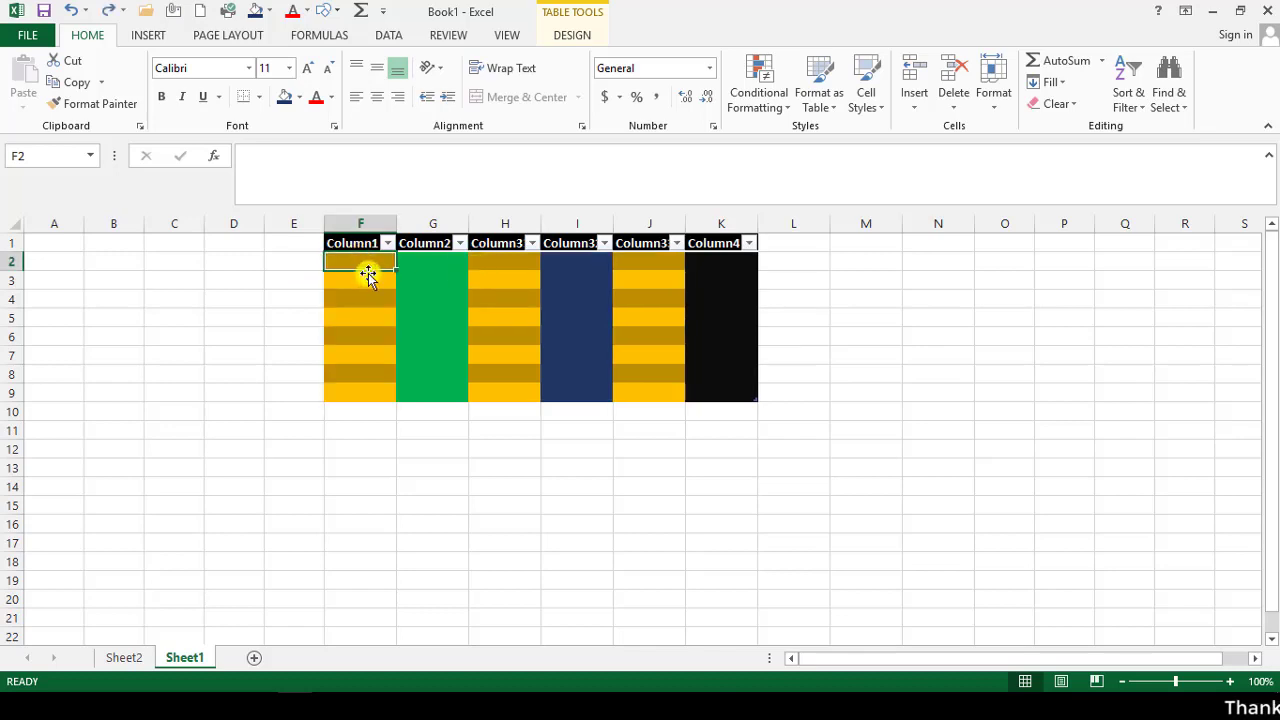
click(371, 264)
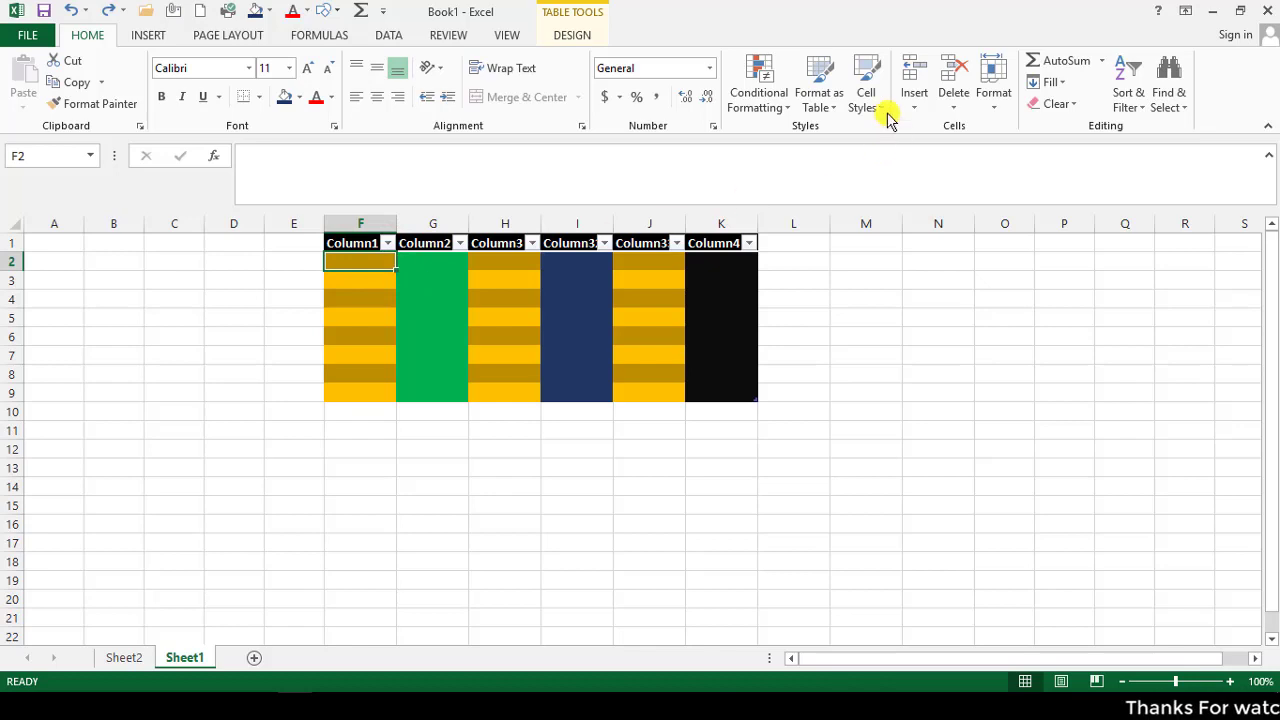
click(955, 102)
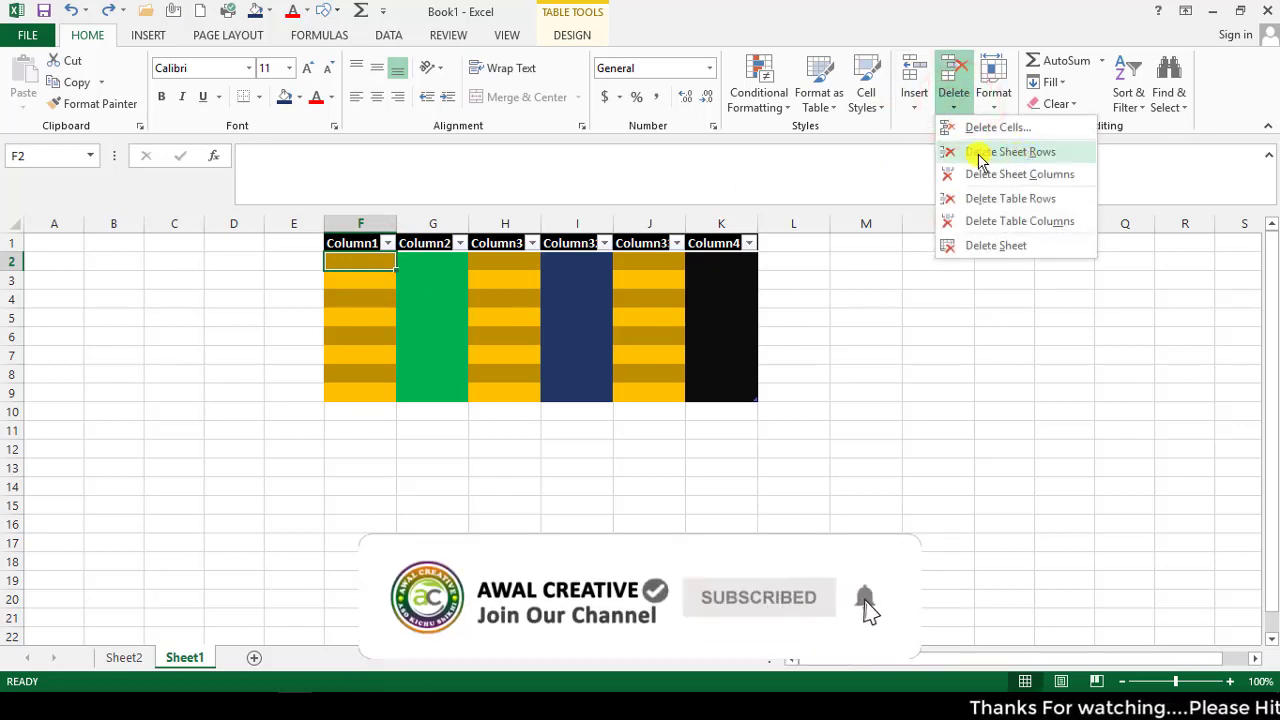
Select cells E9 to L9 across the table's bottom row.
click(341, 388)
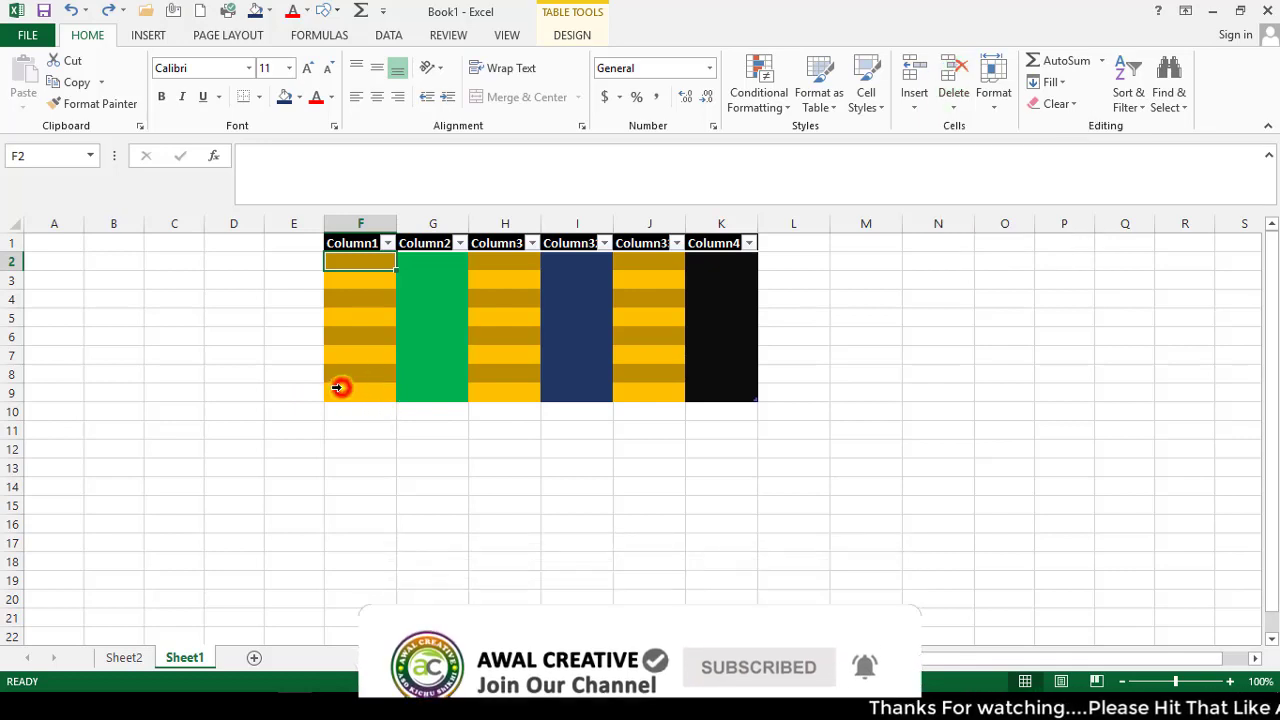
click(335, 393)
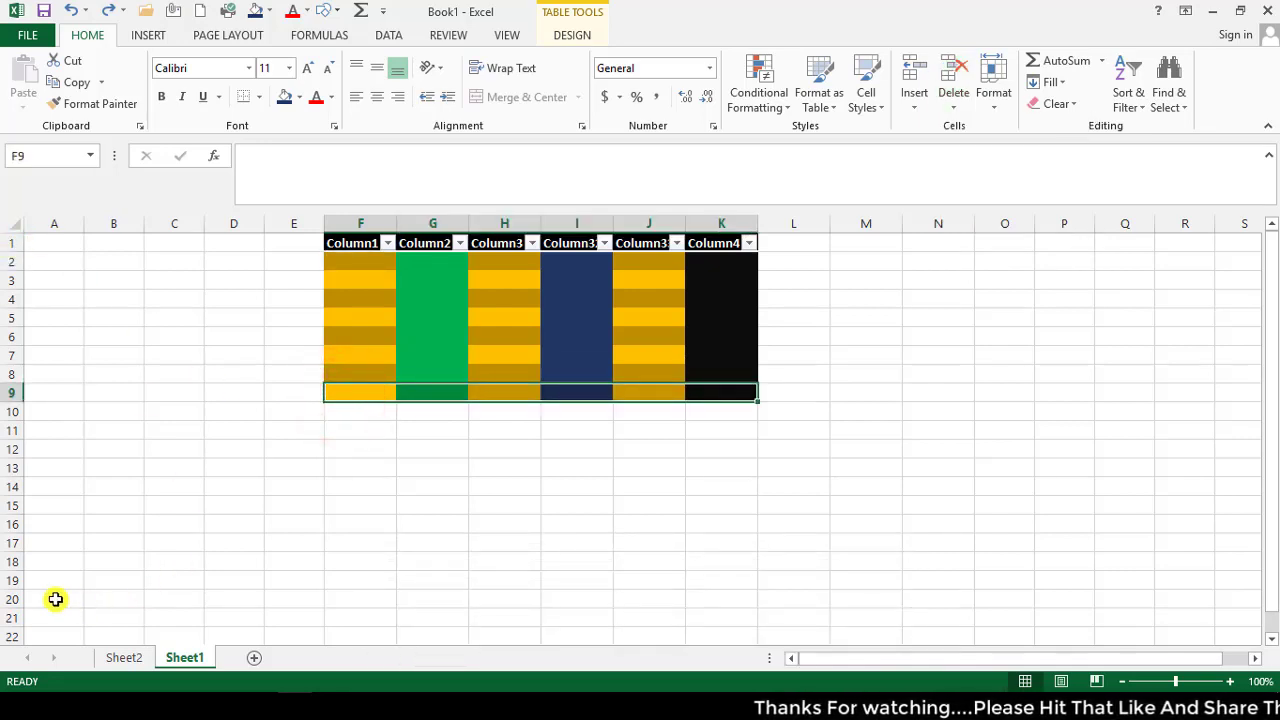
click(231, 403)
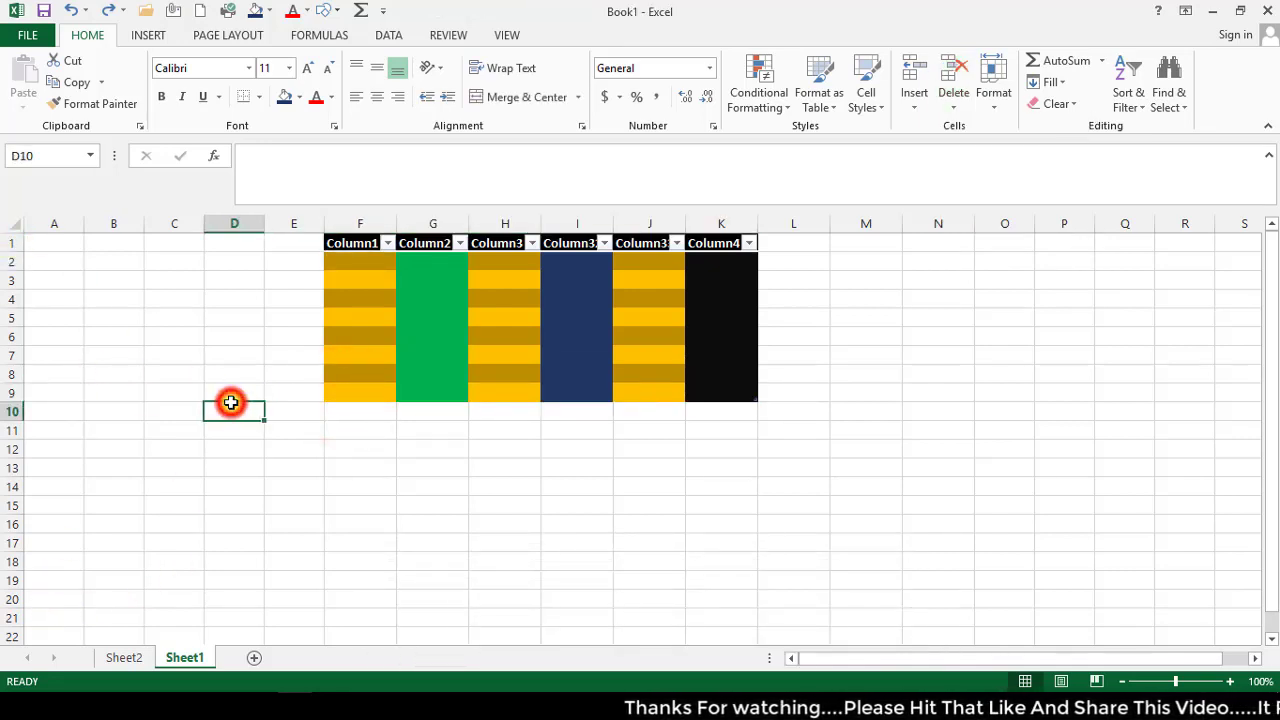
drag(54, 402, 468, 381)
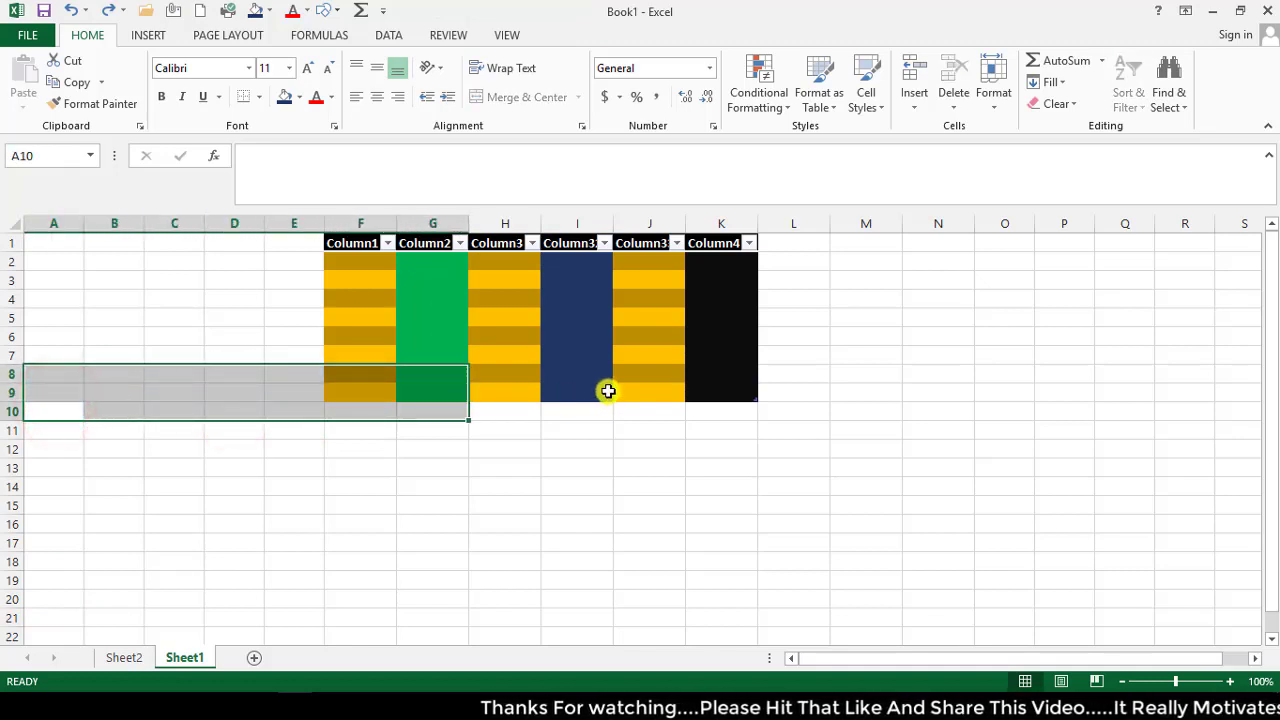
drag(605, 388, 780, 410)
drag(491, 408, 324, 399)
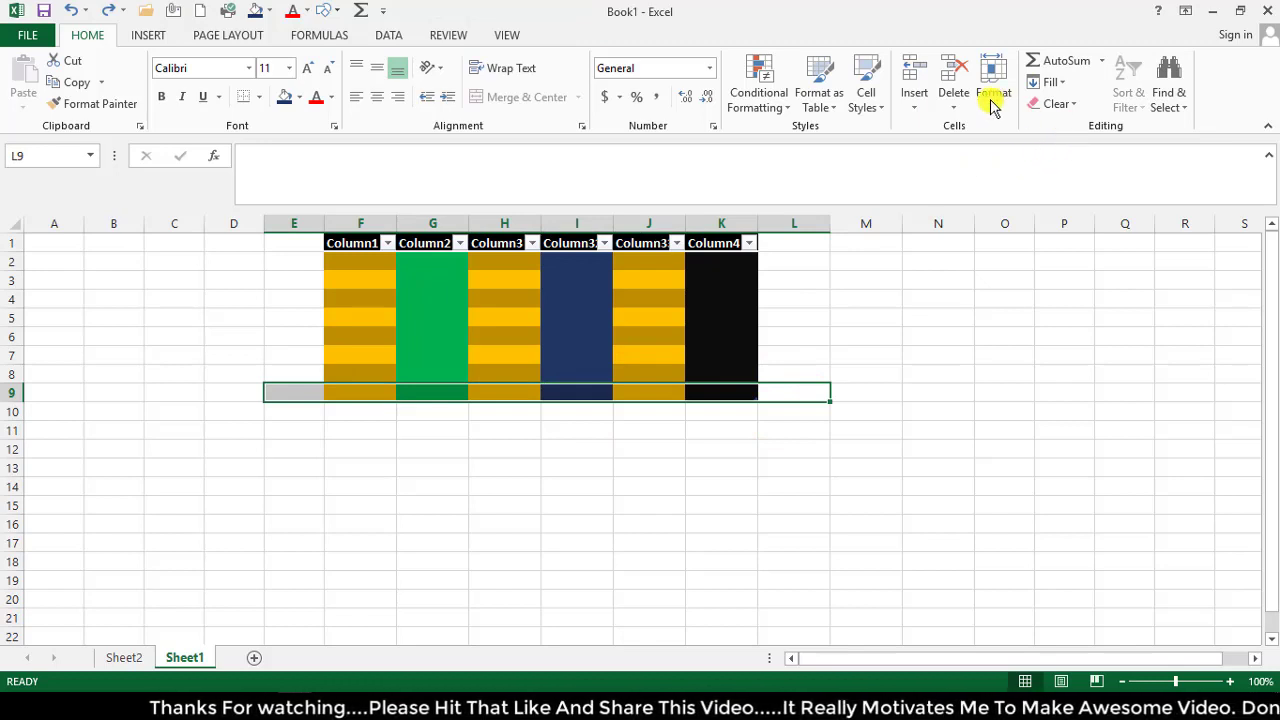
Use Delete Cells with Entire row to remove sheet row 9.
click(950, 100)
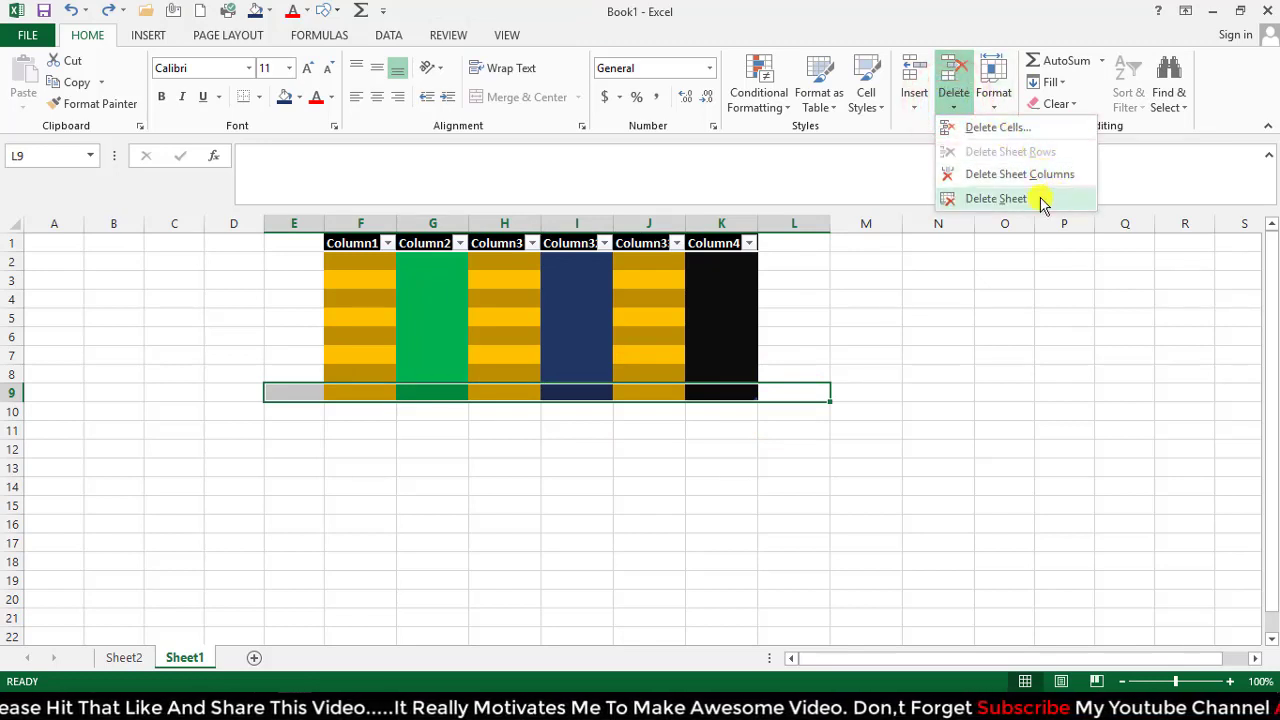
click(988, 128)
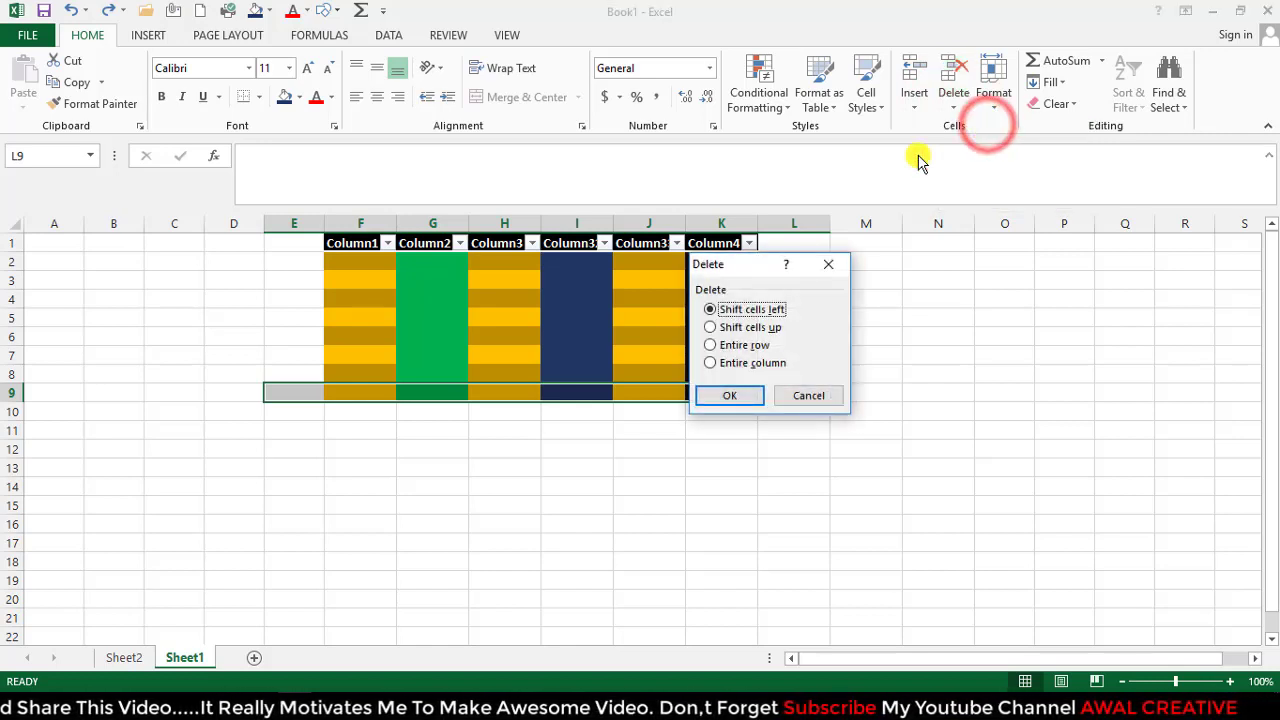
mouse_move(756, 257)
mouse_down()
mouse_move(585, 298)
mouse_move(589, 284)
mouse_up()
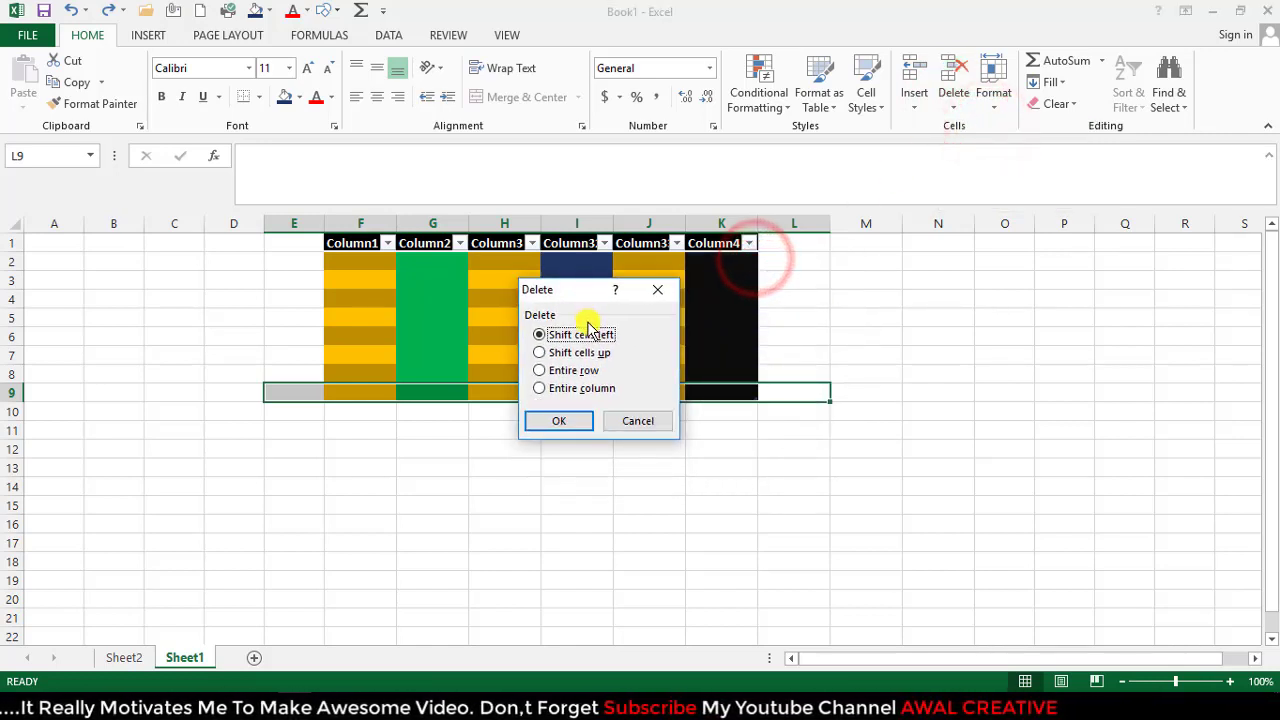
click(566, 370)
click(597, 388)
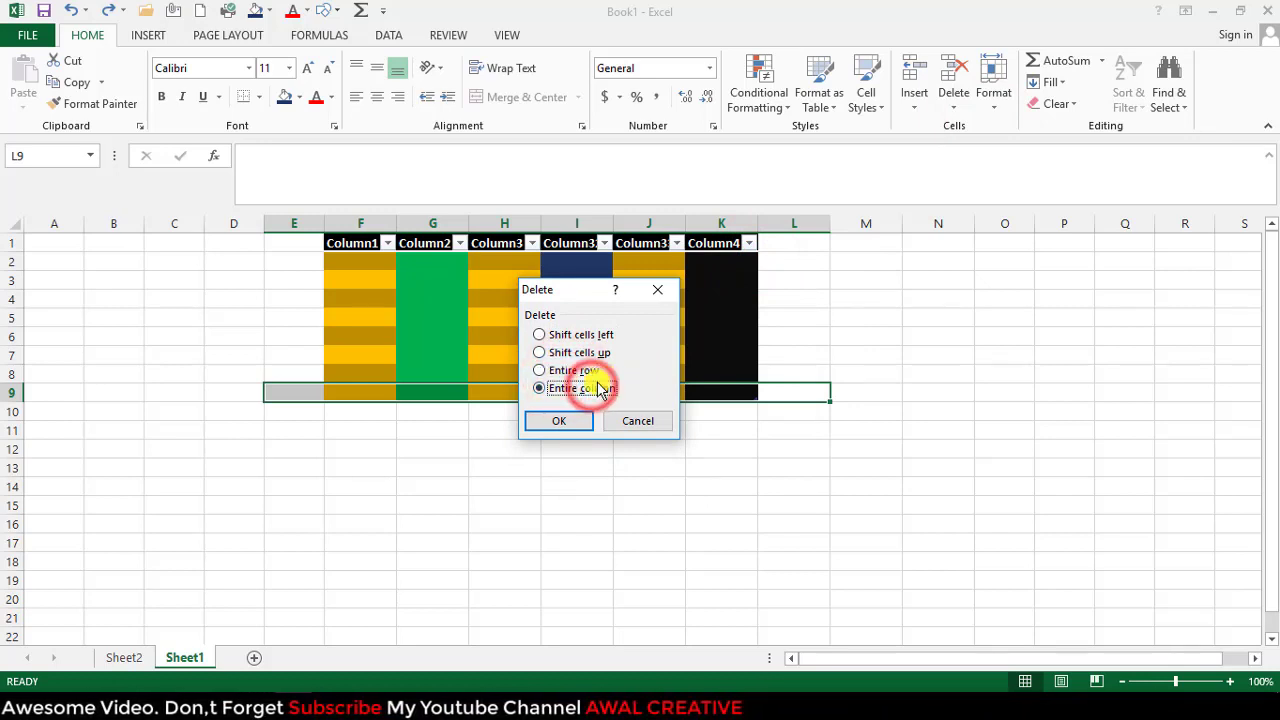
click(561, 374)
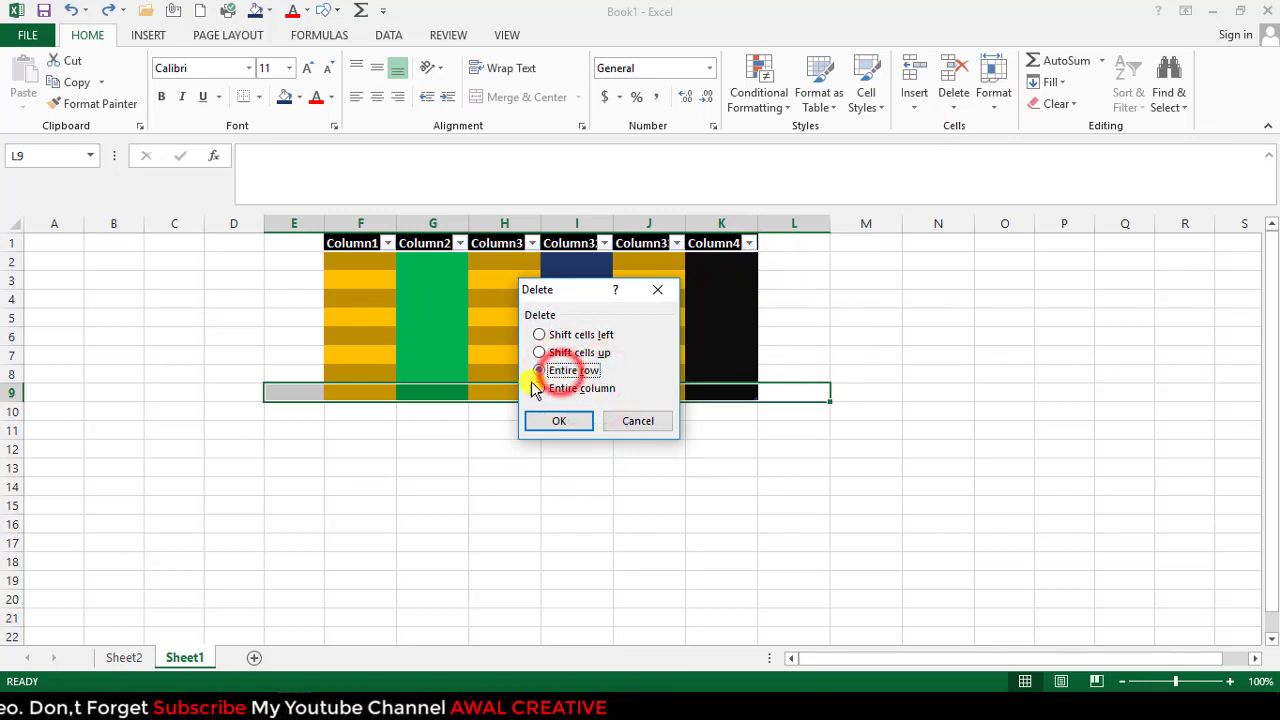
click(558, 421)
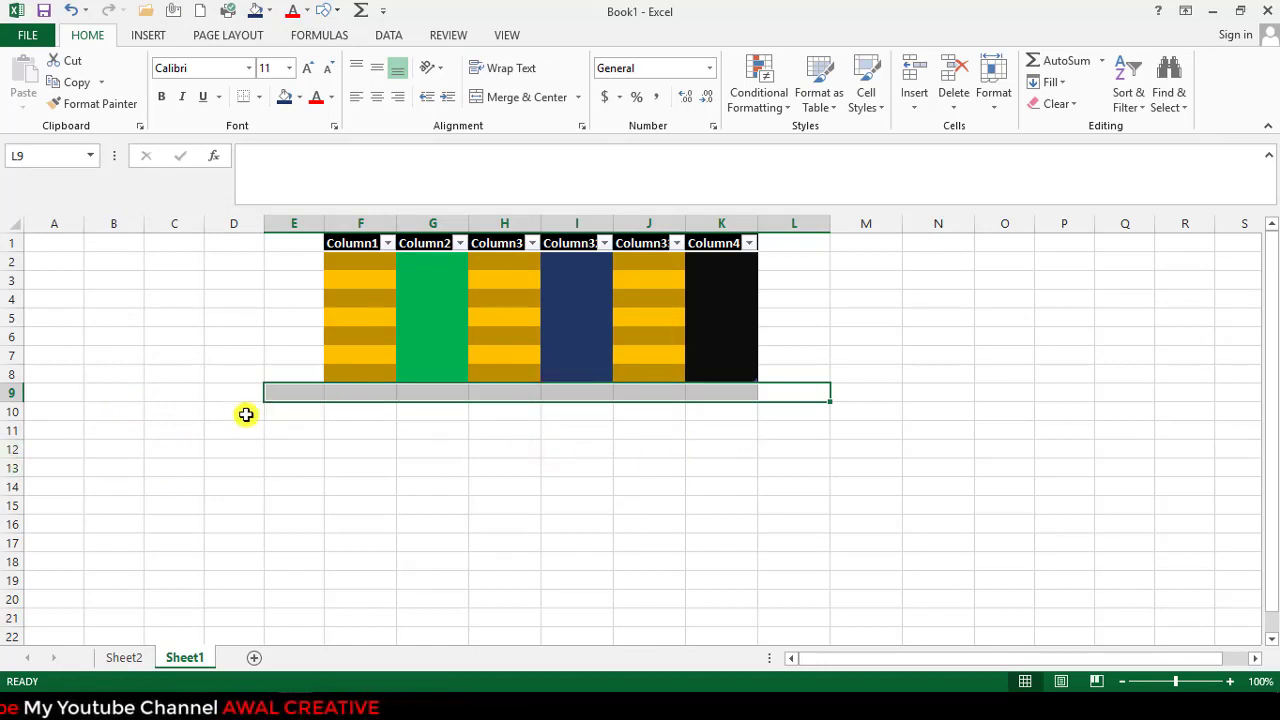
click(793, 361)
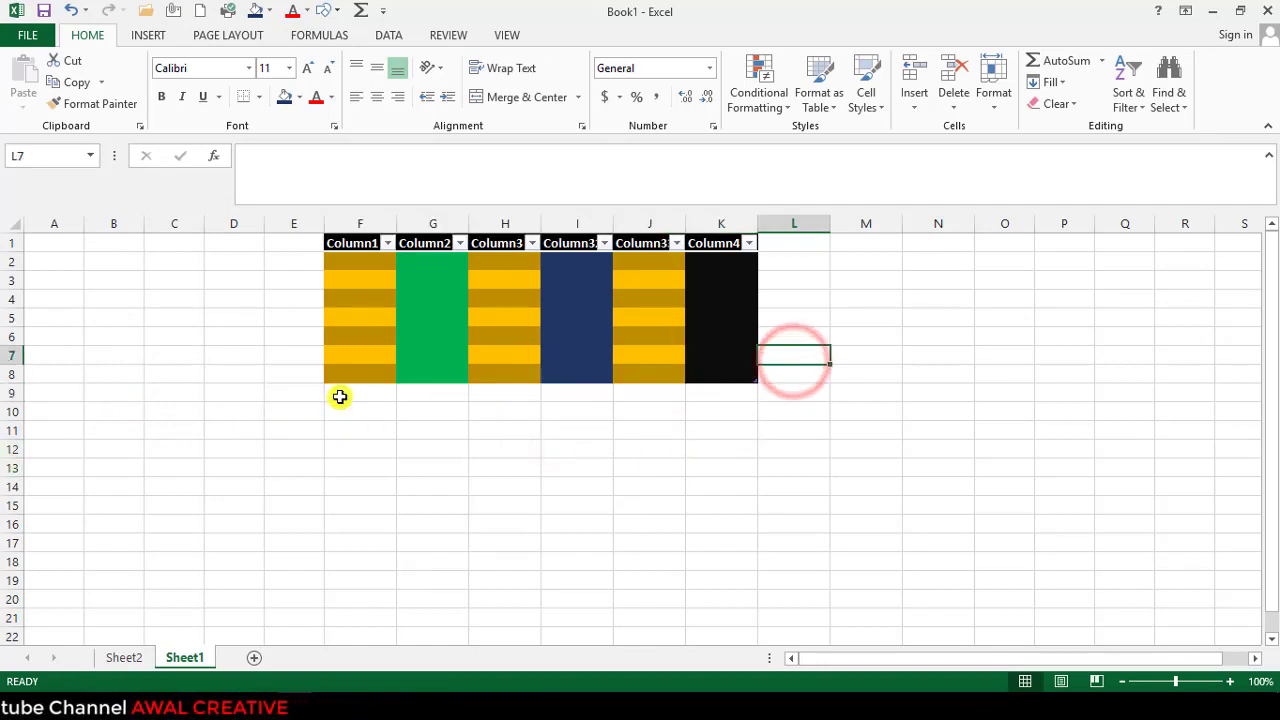
click(340, 395)
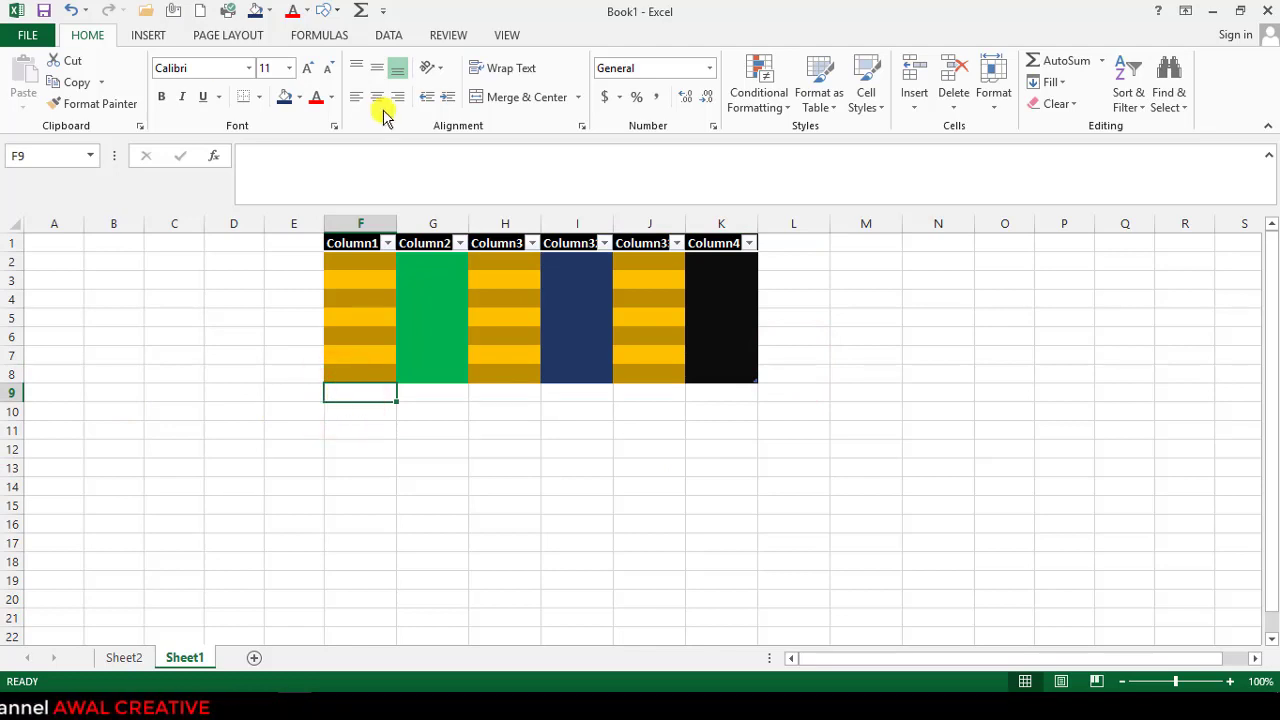
click(918, 112)
click(917, 102)
click(955, 108)
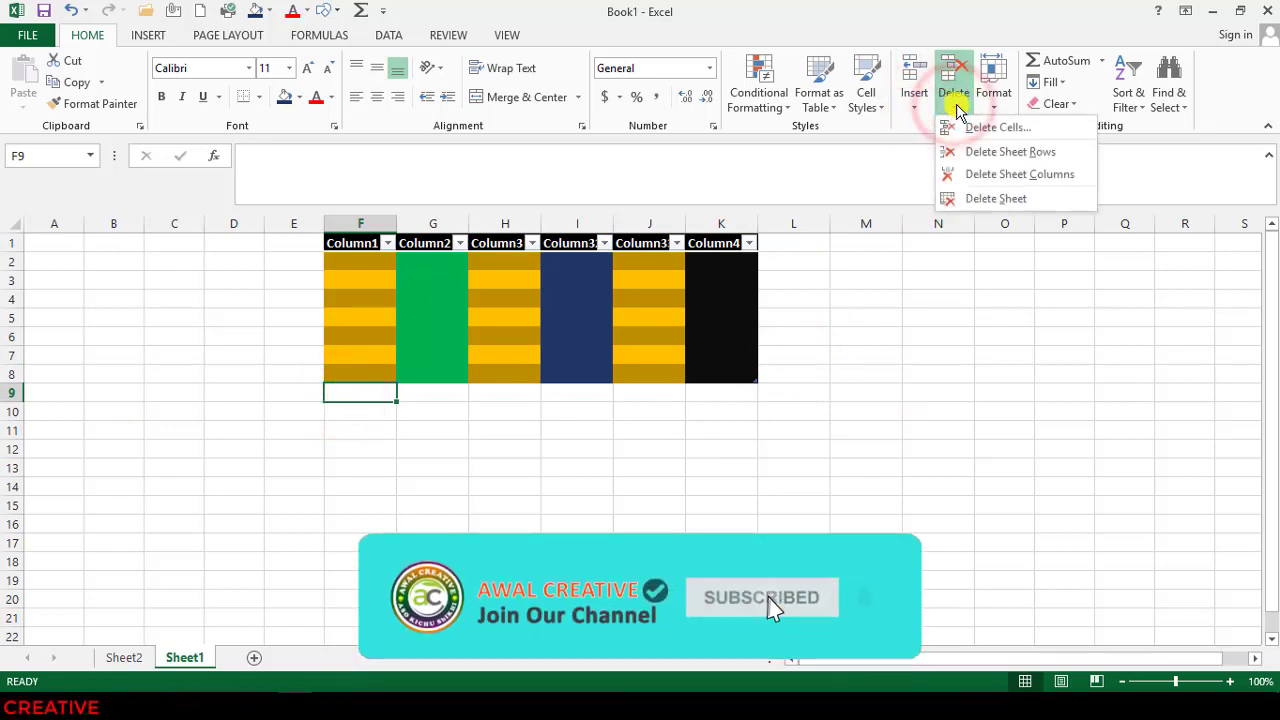
click(745, 308)
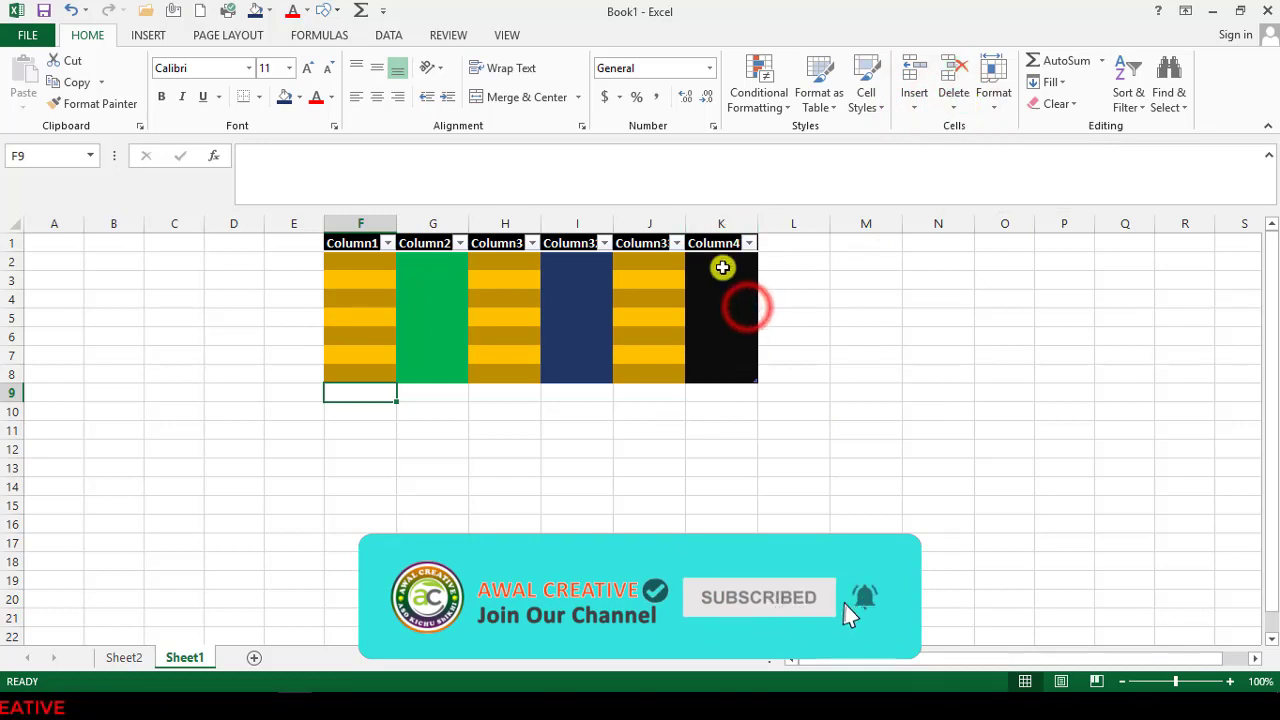
click(722, 298)
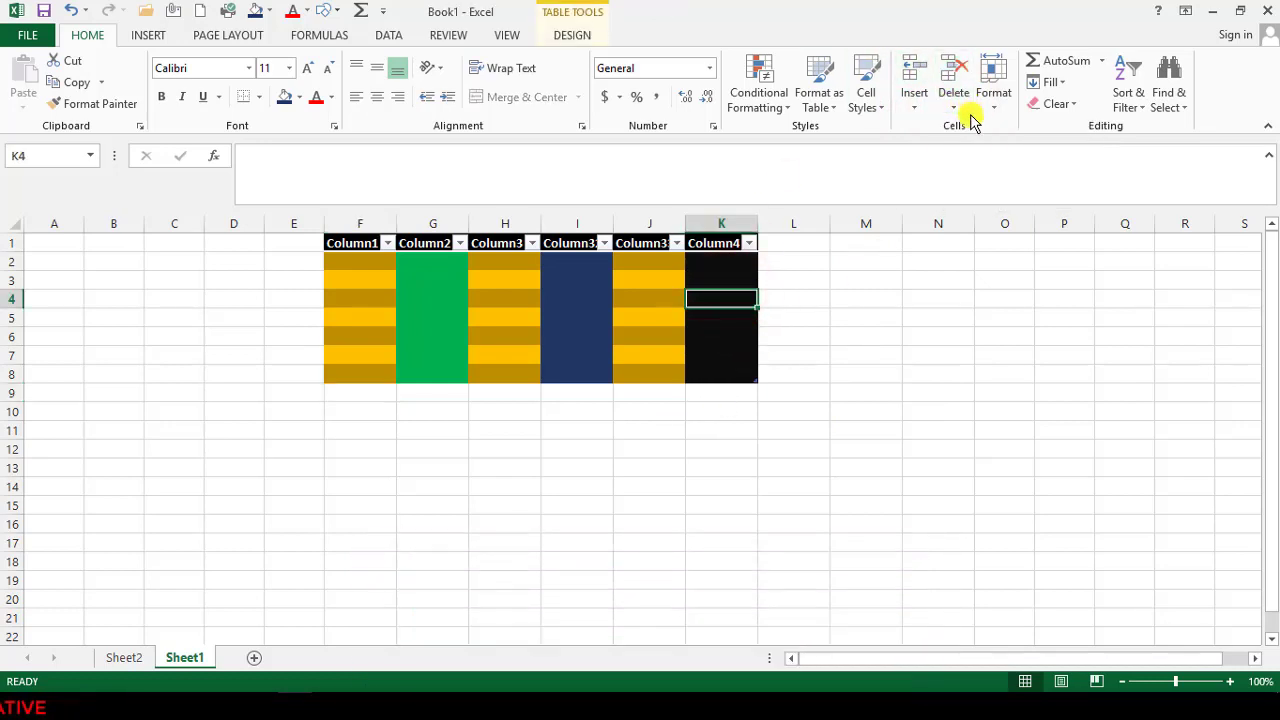
click(953, 106)
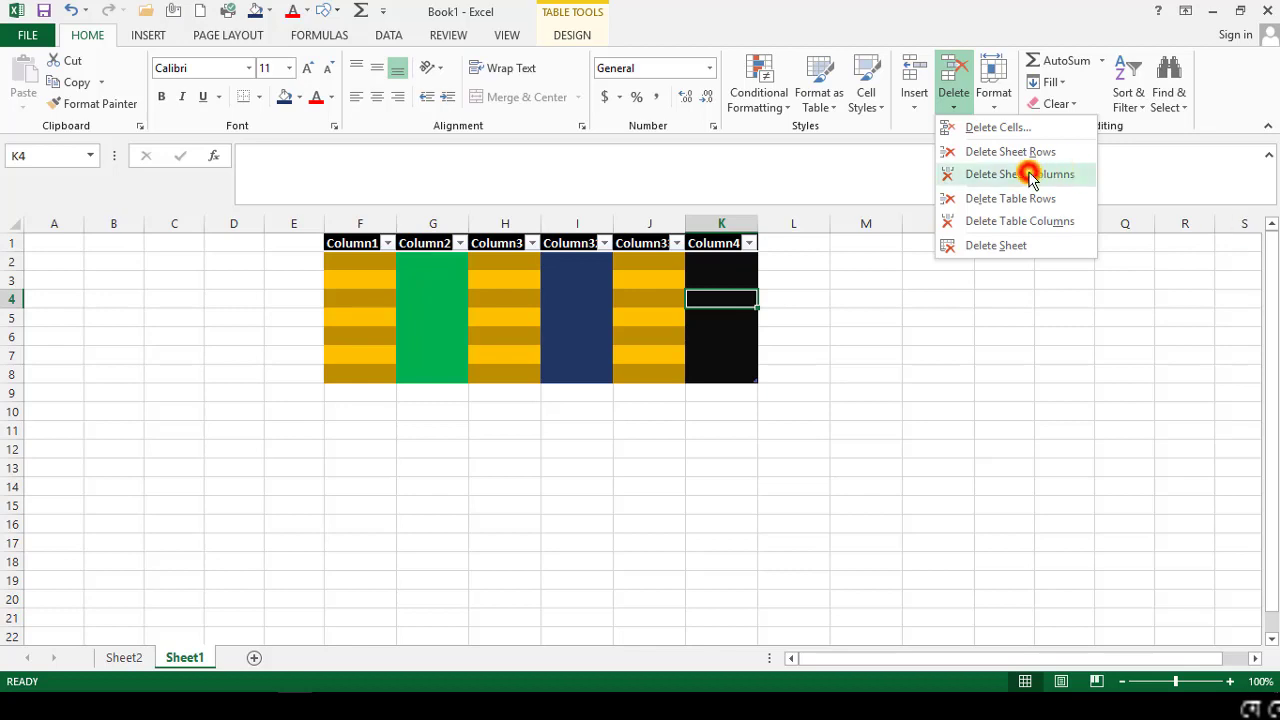
click(1030, 175)
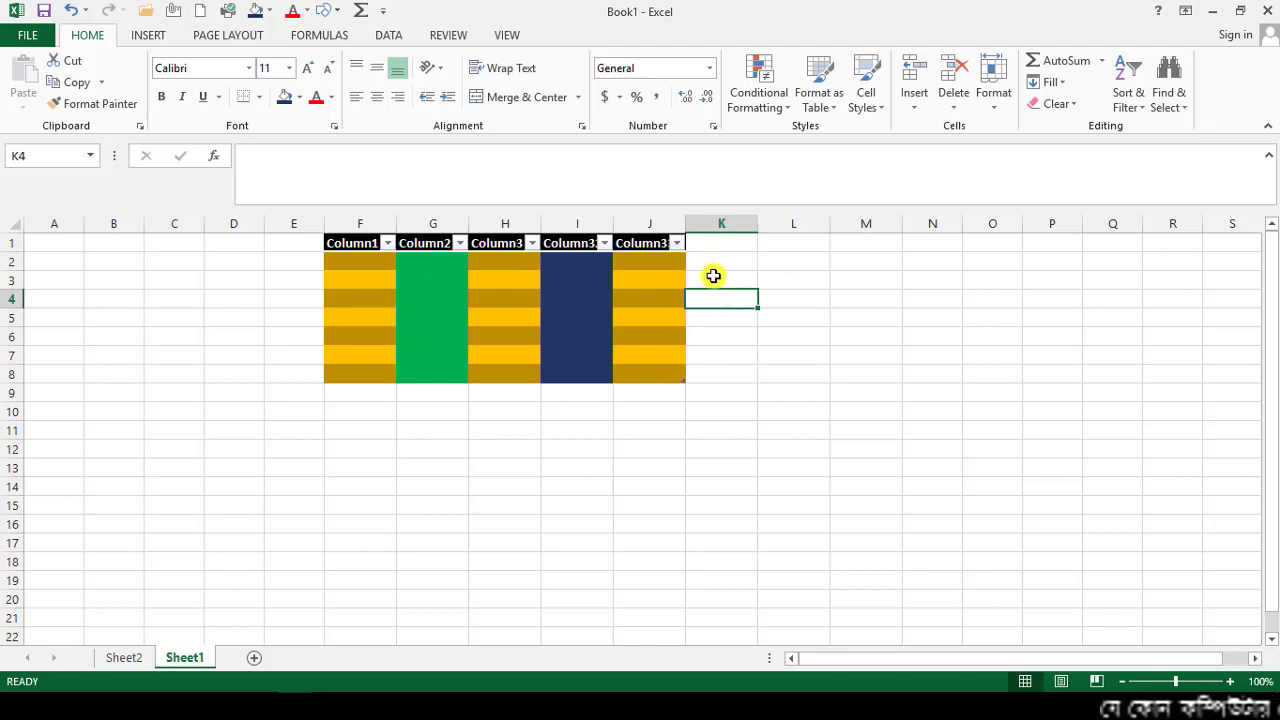
key(ctrl+z)
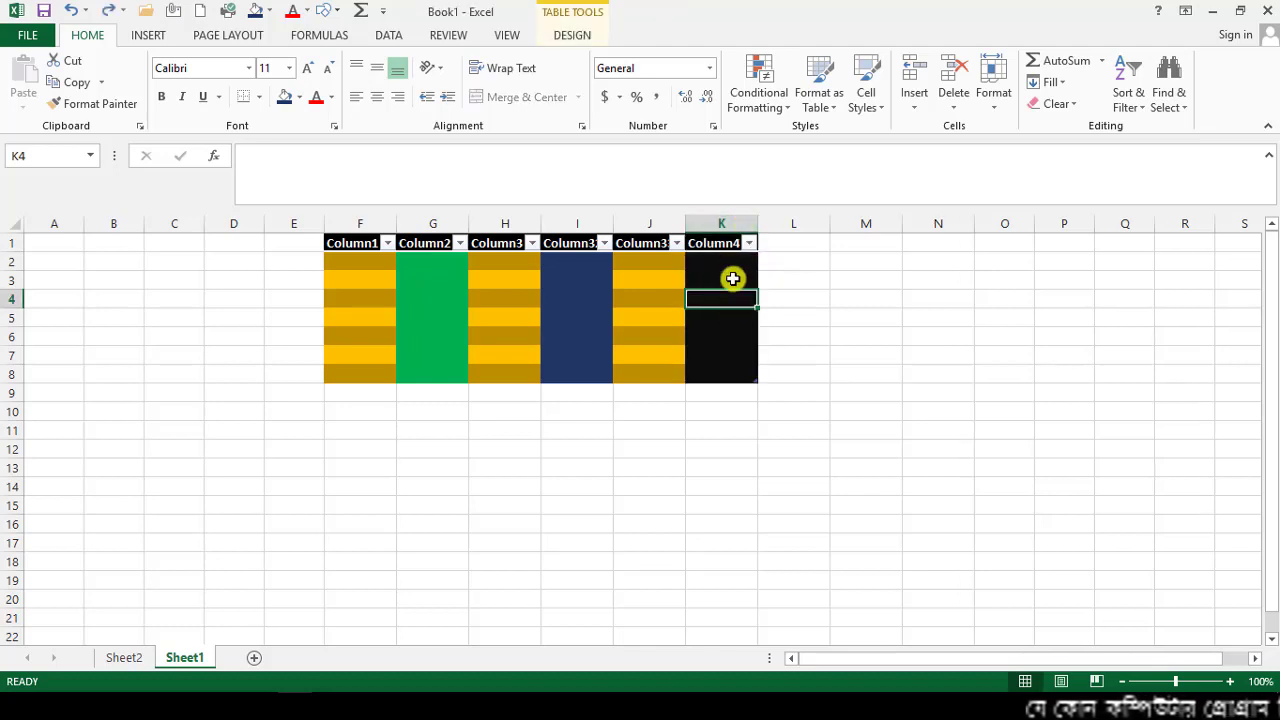
click(953, 100)
click(1041, 176)
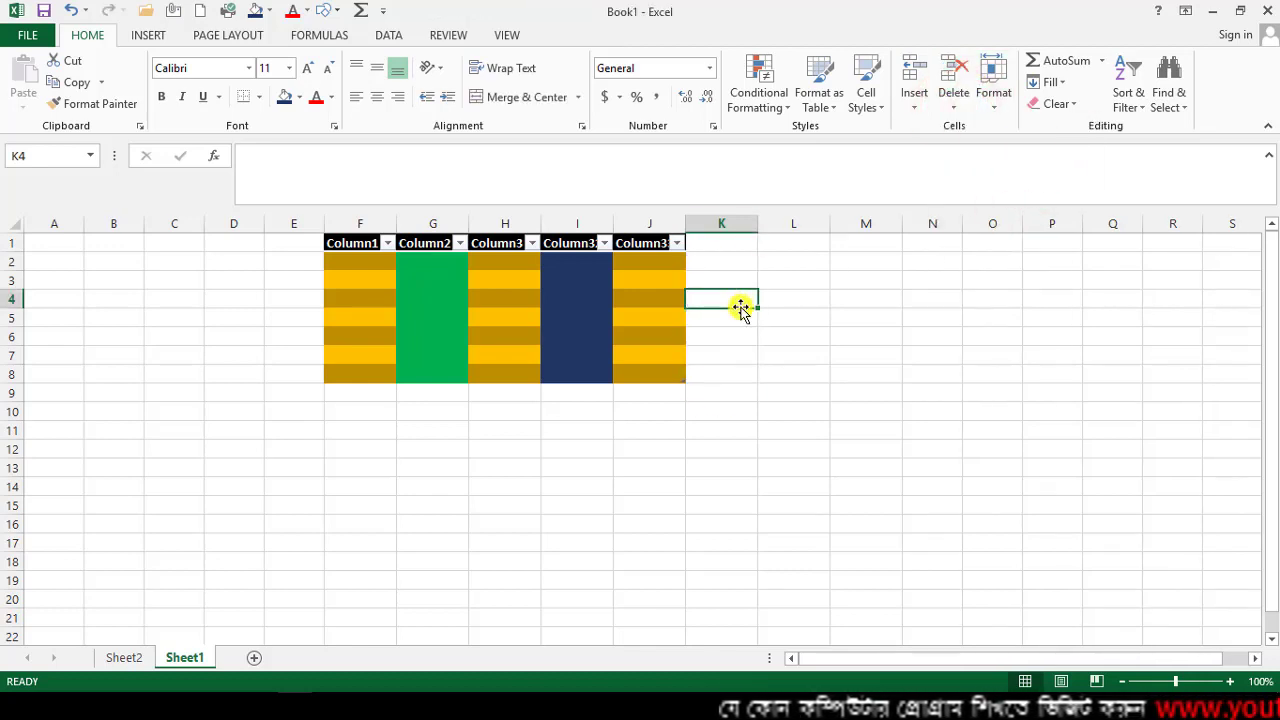
Undo the deletion of column K.
key(ctrl+z)
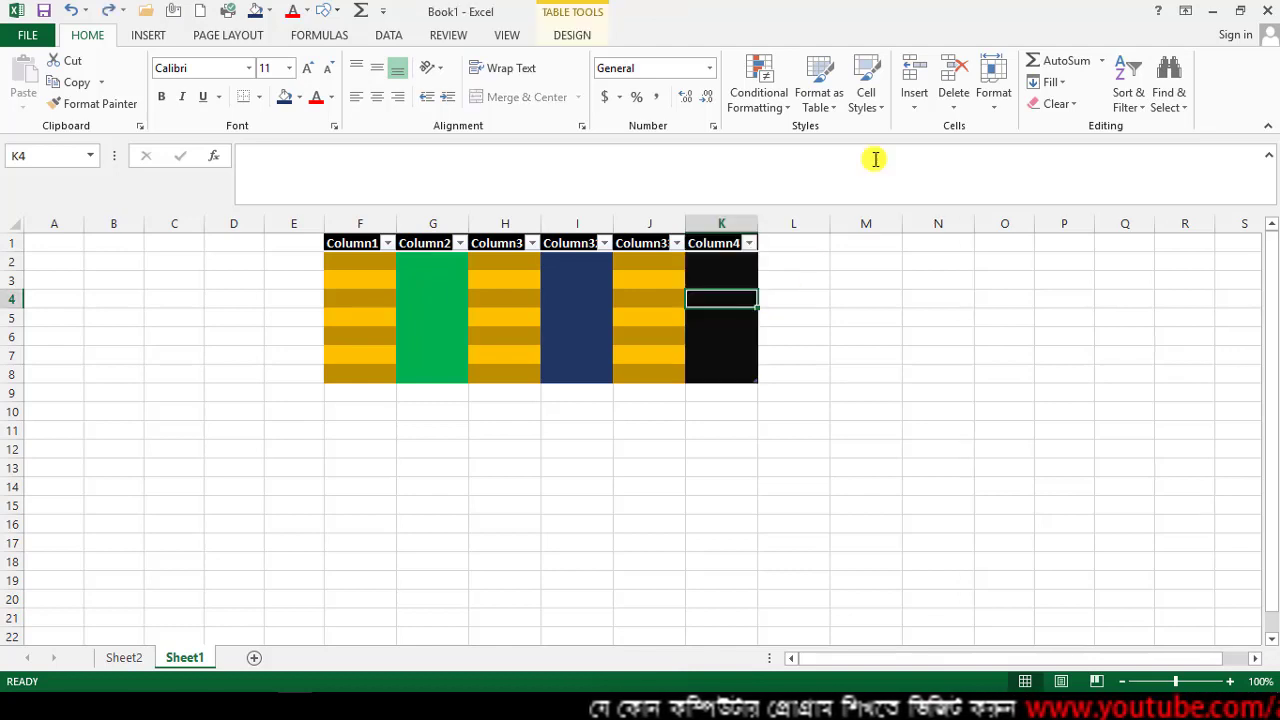
click(956, 100)
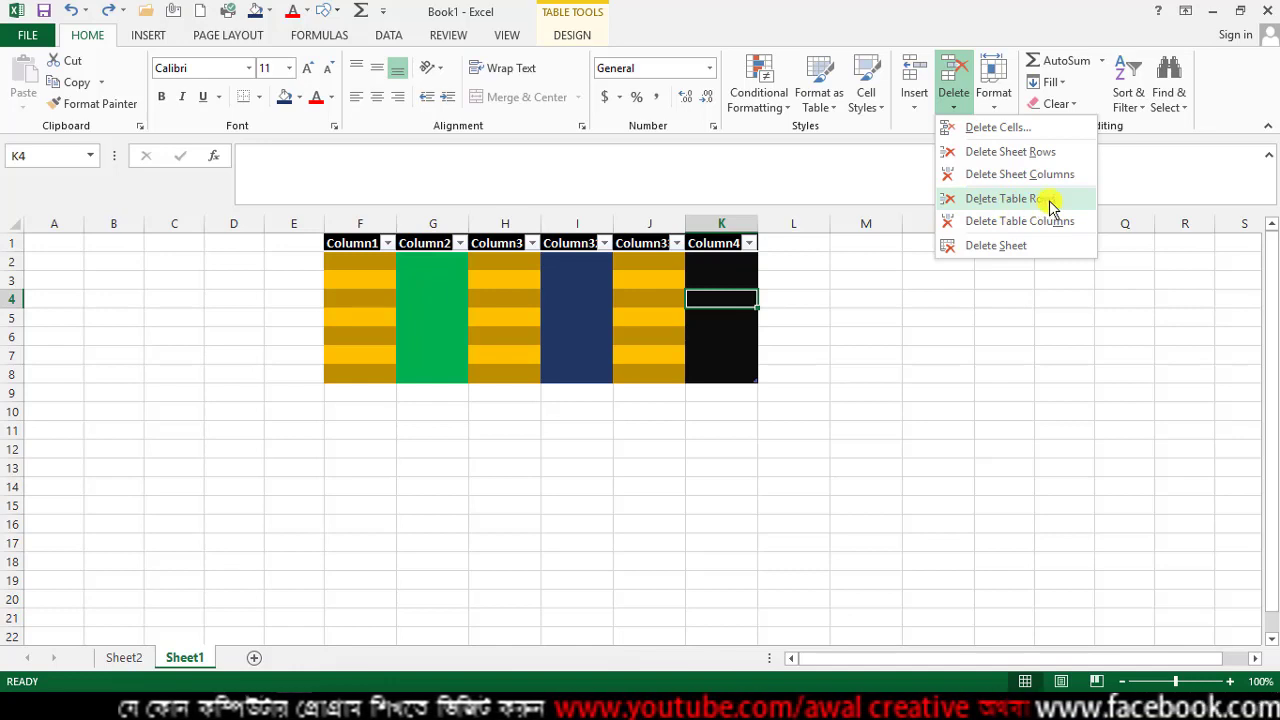
click(348, 340)
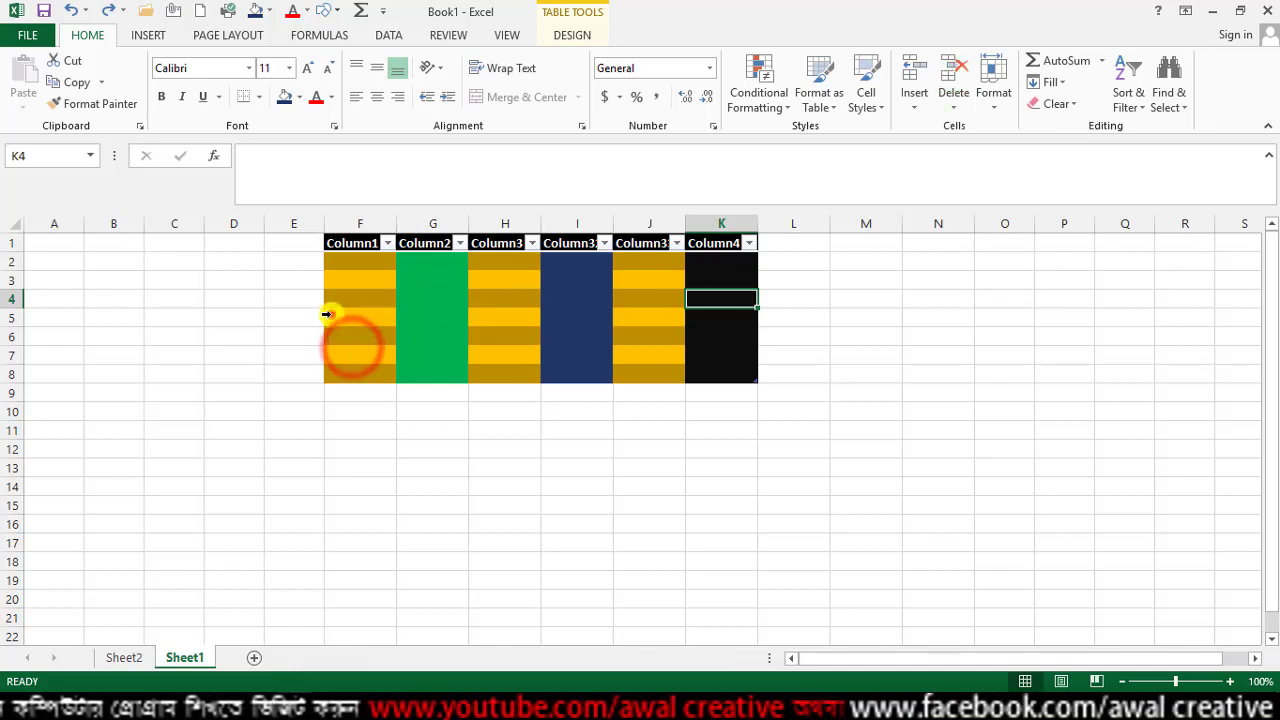
Delete table row 5 with Delete Table Rows so the table ends at row 7.
click(331, 316)
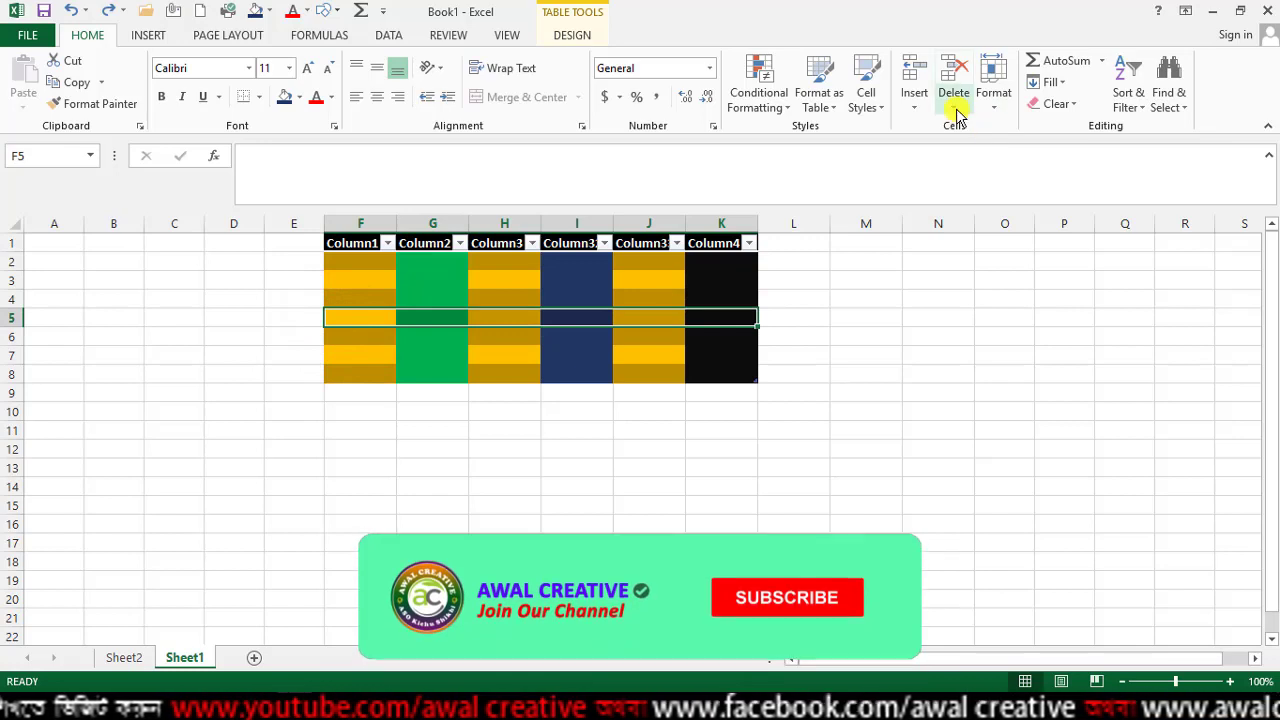
click(955, 98)
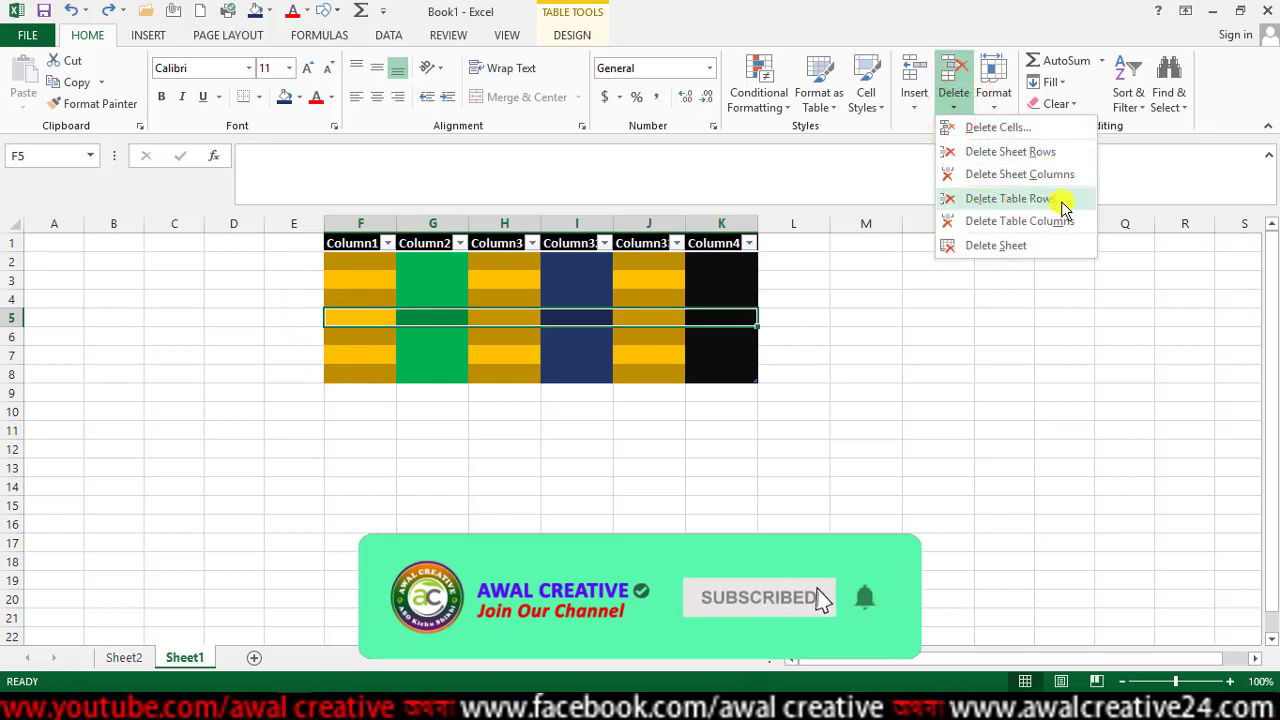
click(1045, 200)
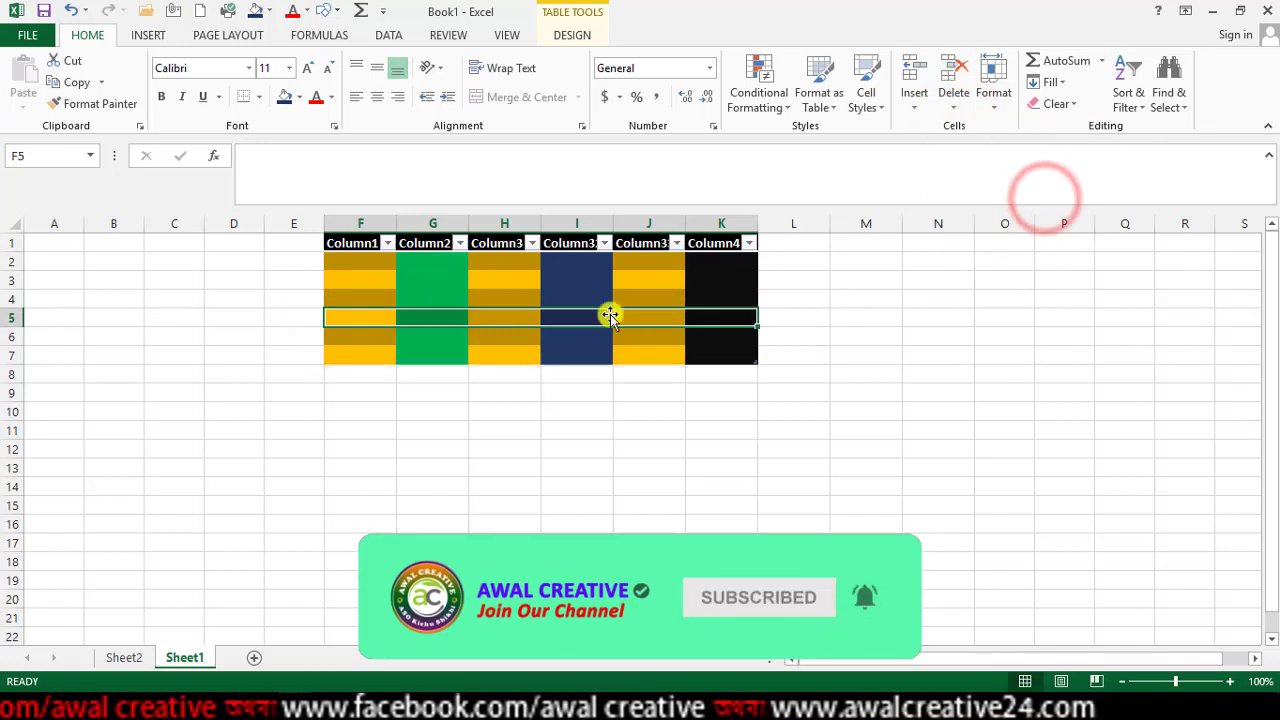
click(352, 374)
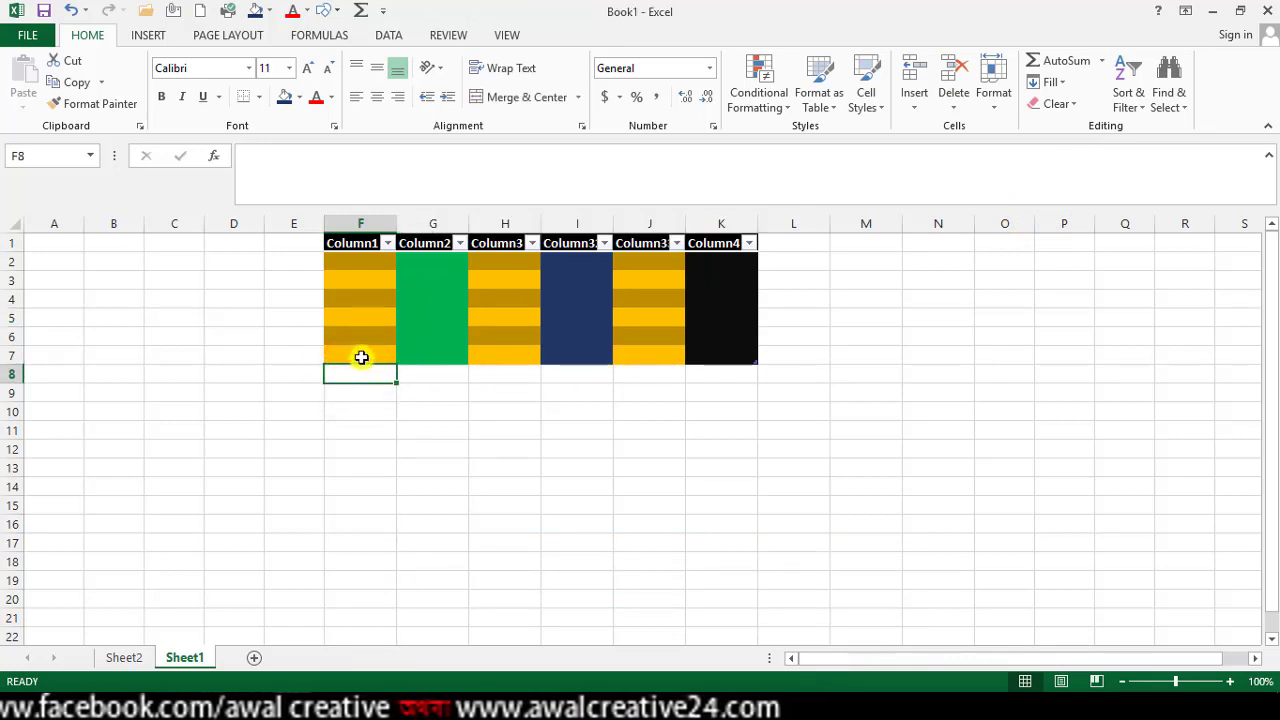
click(361, 357)
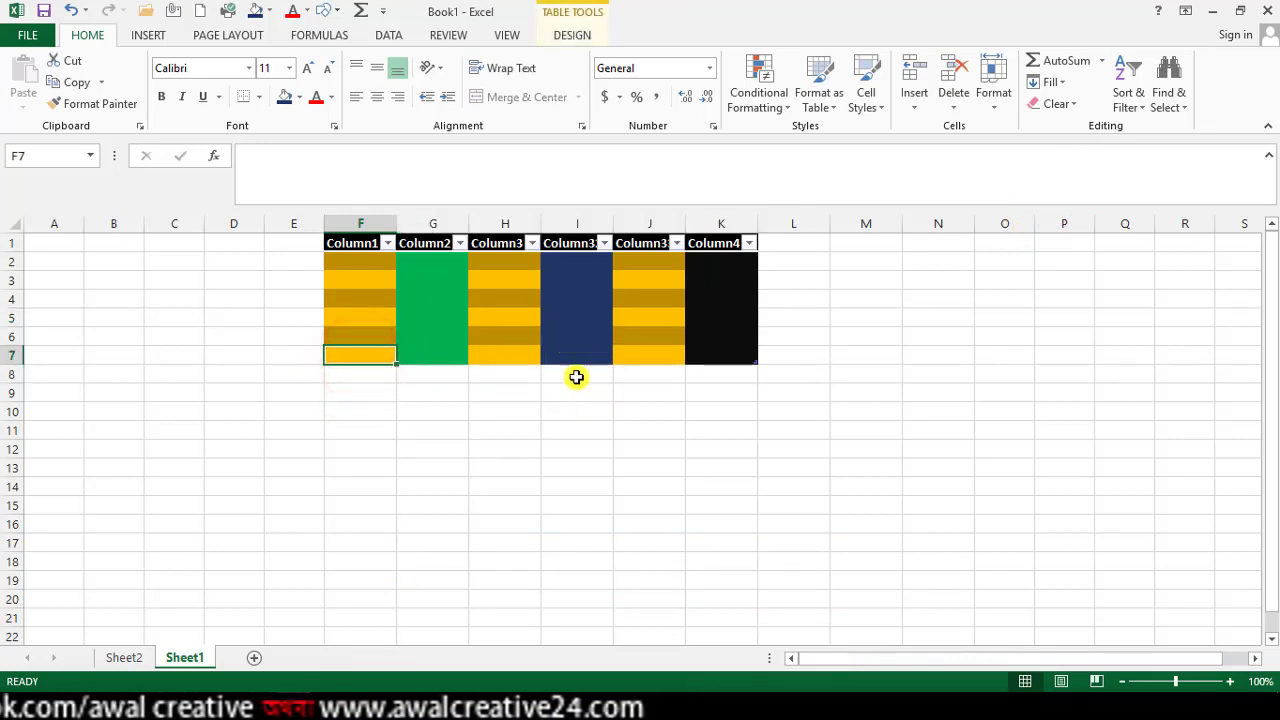
Select J2:J7 and delete that table column, shifting Column4 into J.
click(713, 300)
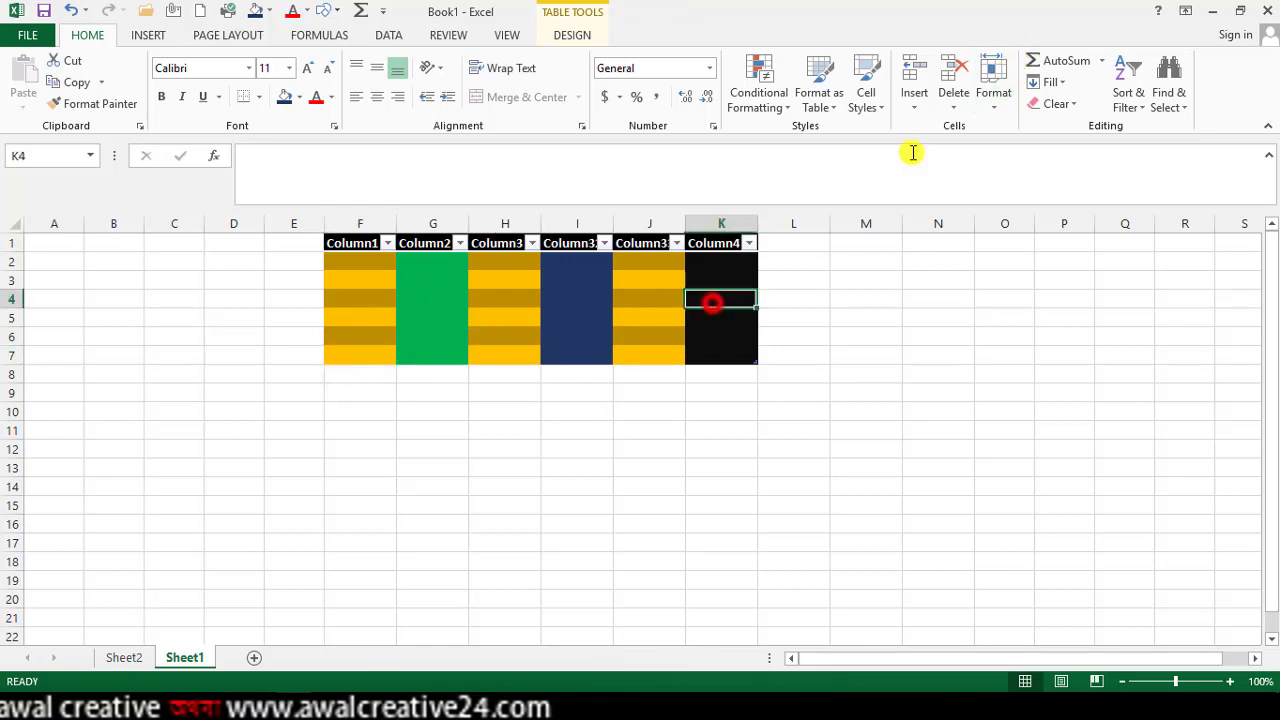
click(953, 104)
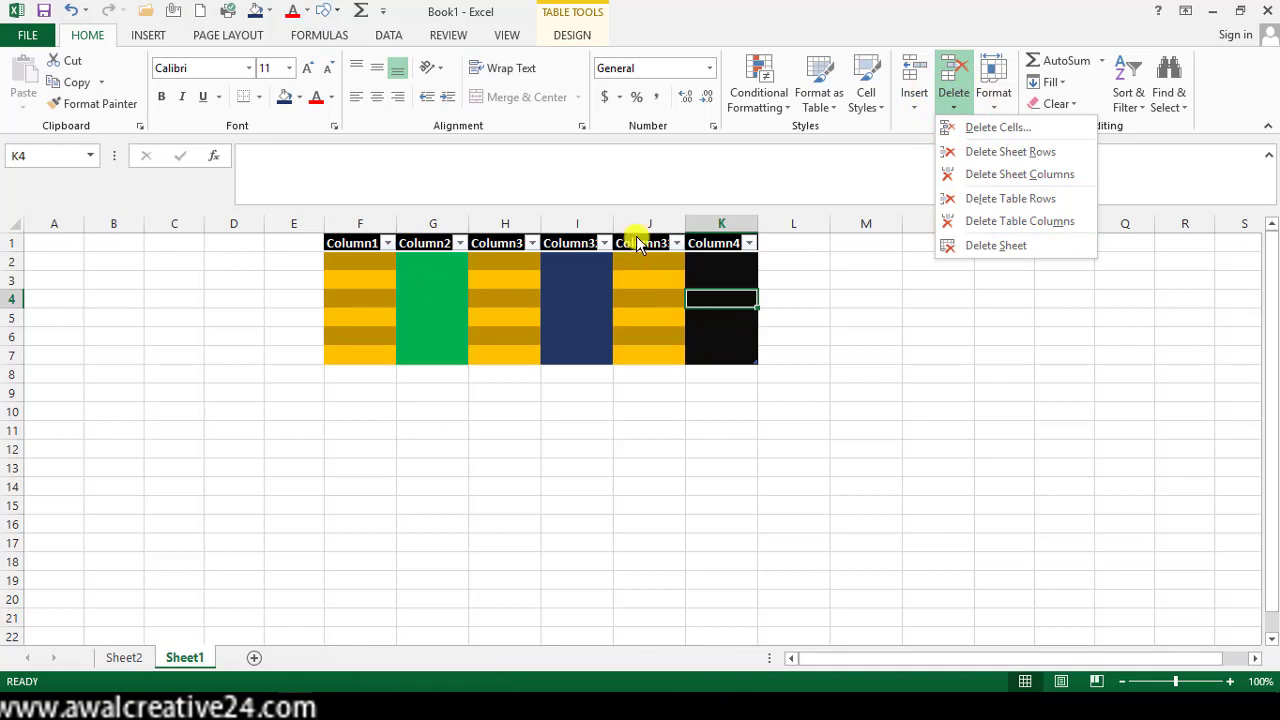
click(636, 248)
drag(651, 366, 640, 253)
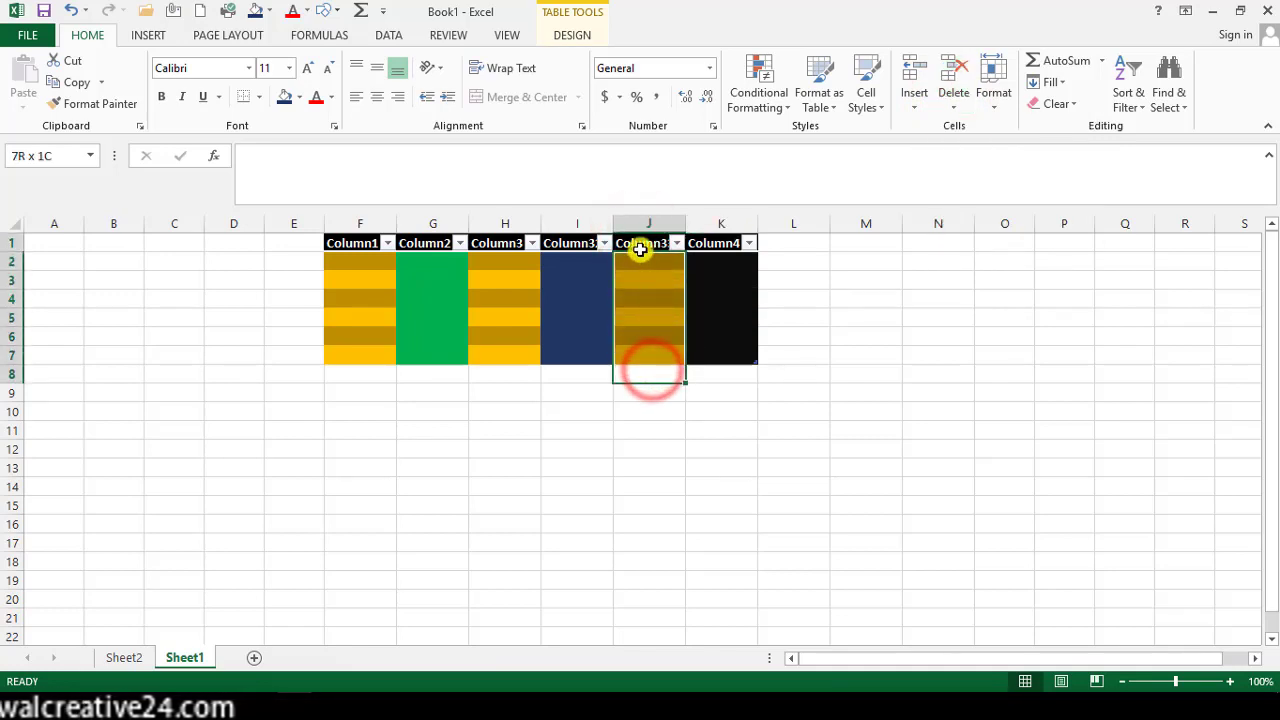
mouse_move(686, 382)
mouse_down()
mouse_move(618, 257)
mouse_move(646, 357)
mouse_up()
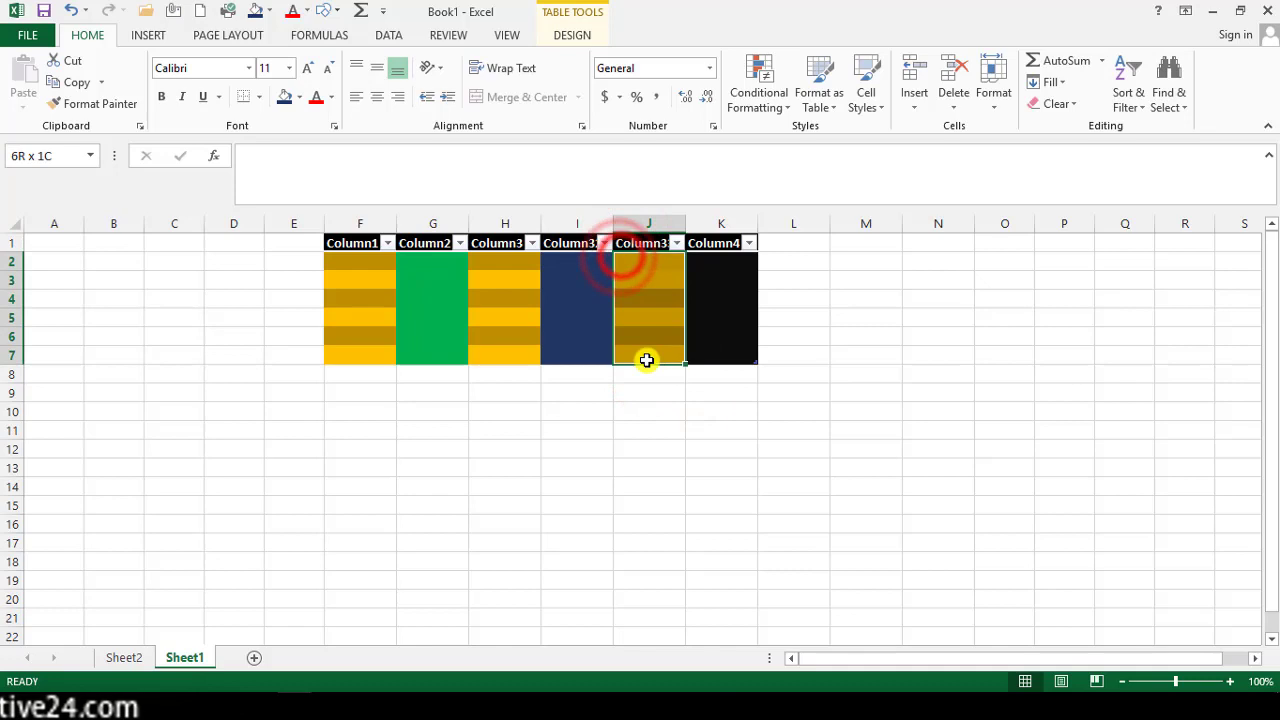
click(957, 103)
click(1020, 222)
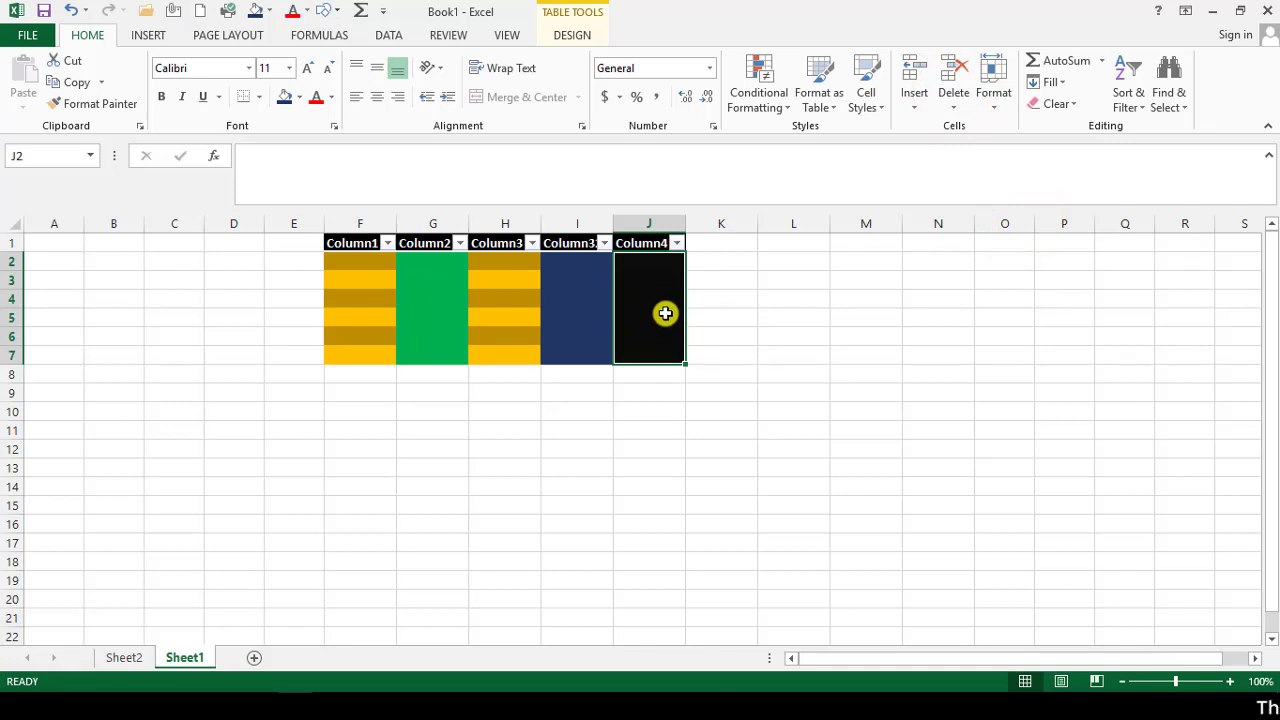
click(954, 100)
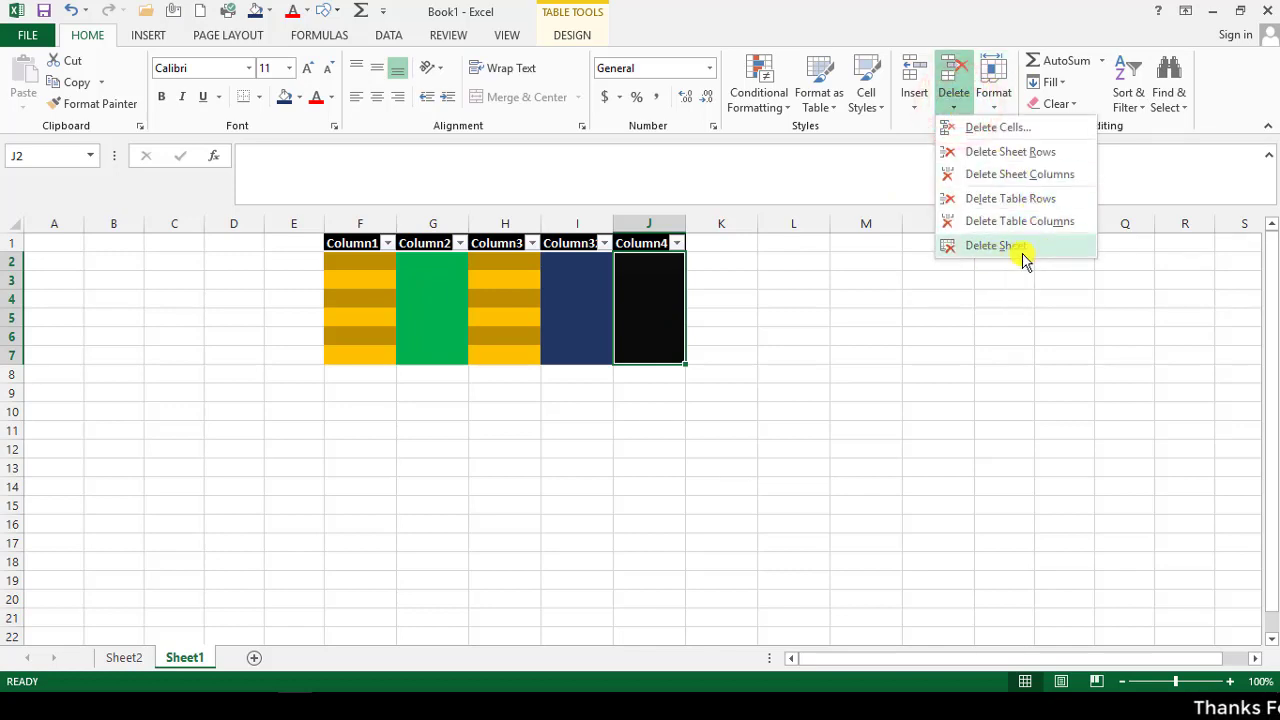
click(934, 314)
click(955, 108)
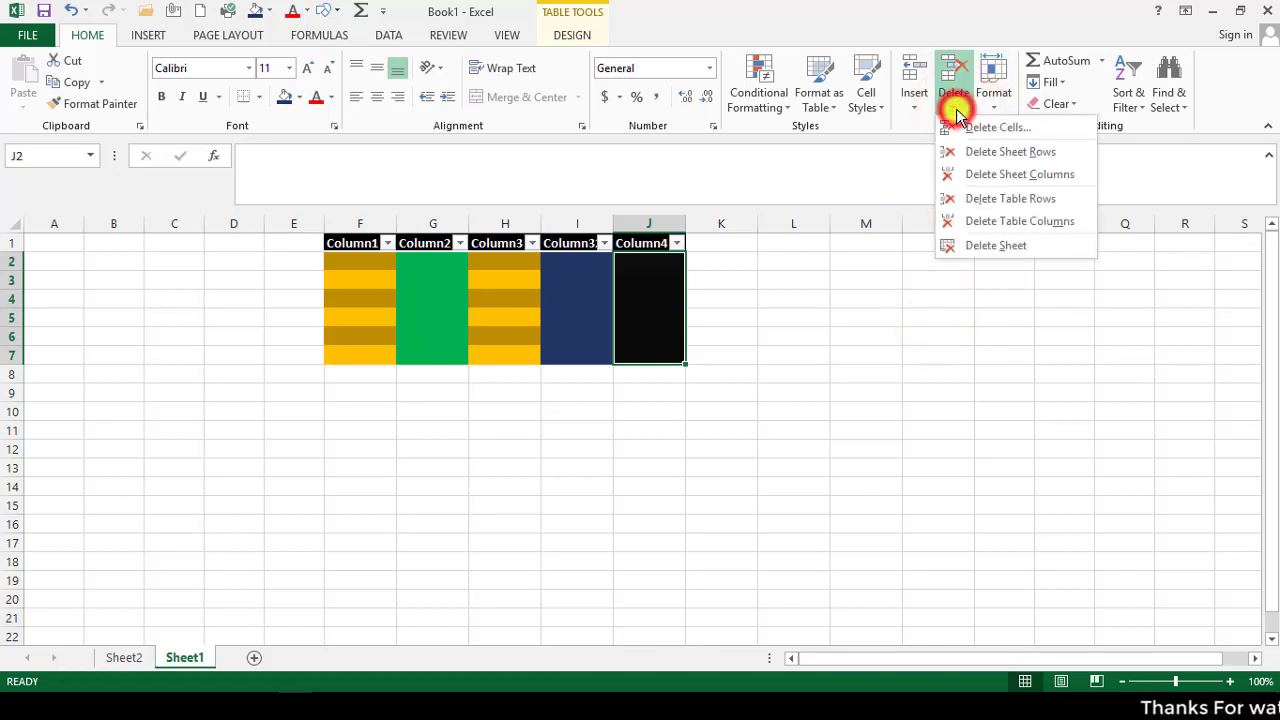
click(983, 250)
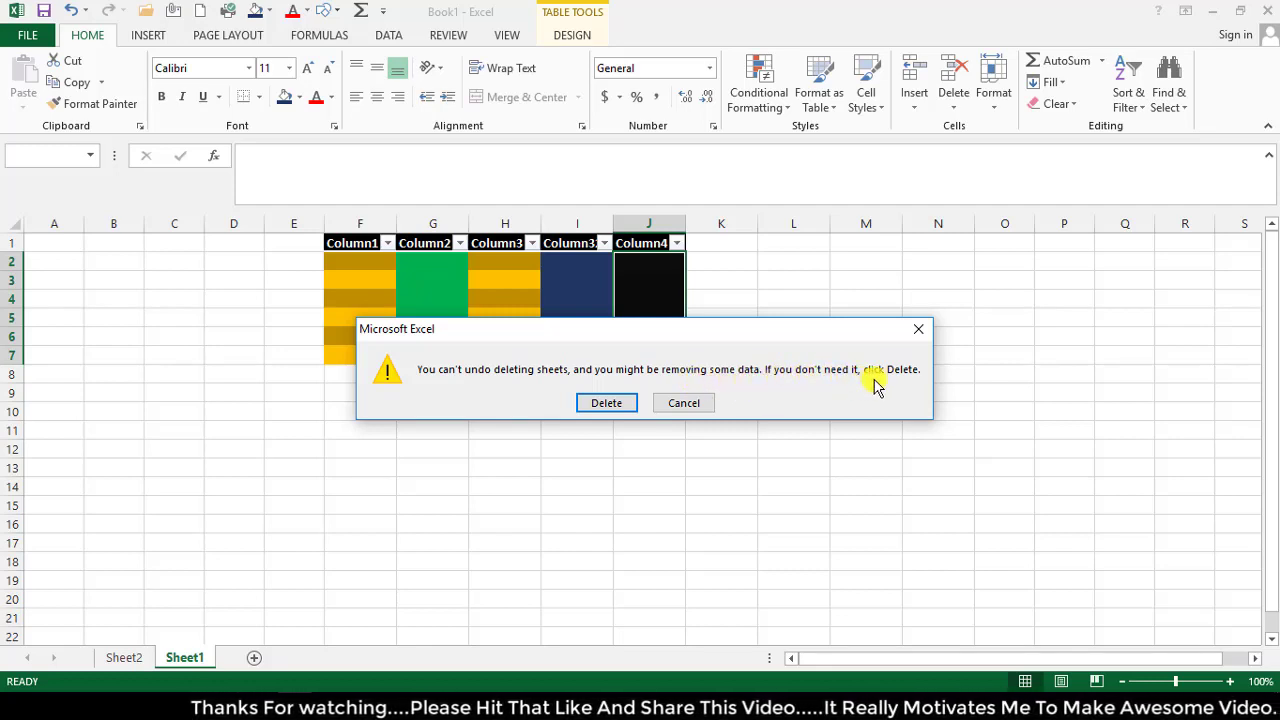
drag(557, 333, 630, 366)
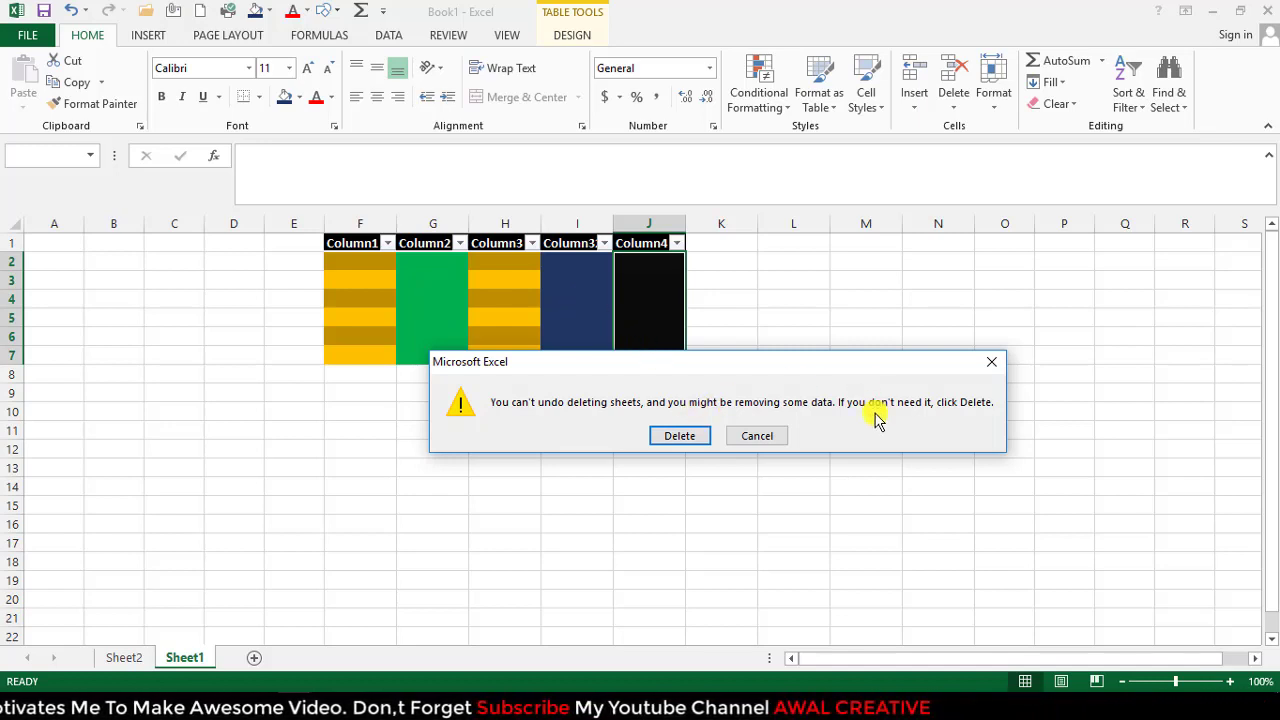
drag(853, 372, 799, 376)
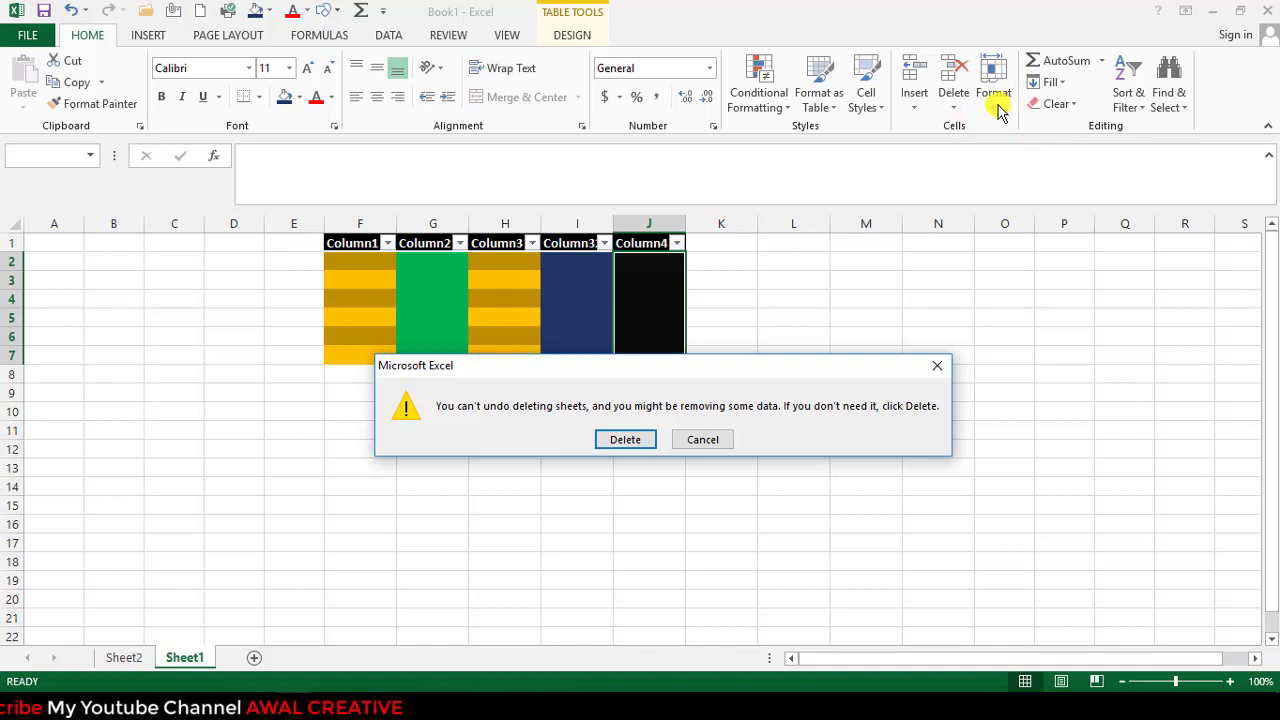
mouse_move(650, 366)
mouse_down()
mouse_move(665, 386)
mouse_move(609, 399)
mouse_up()
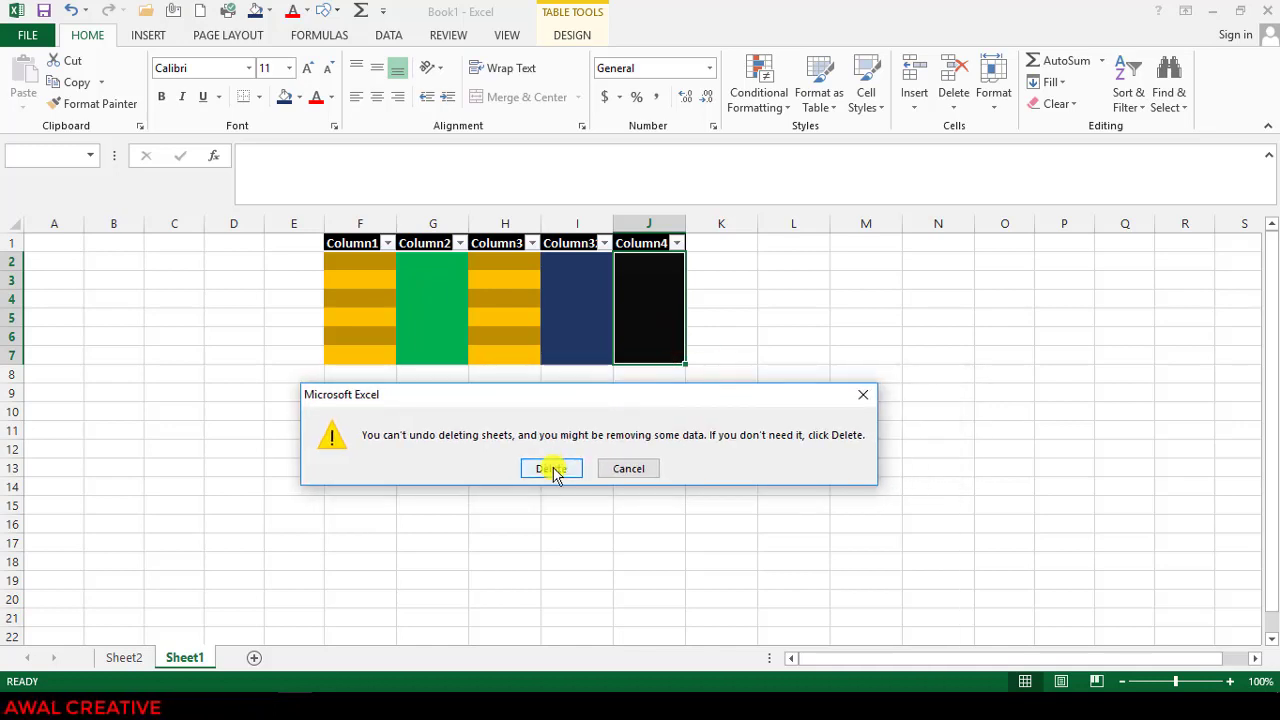
click(857, 399)
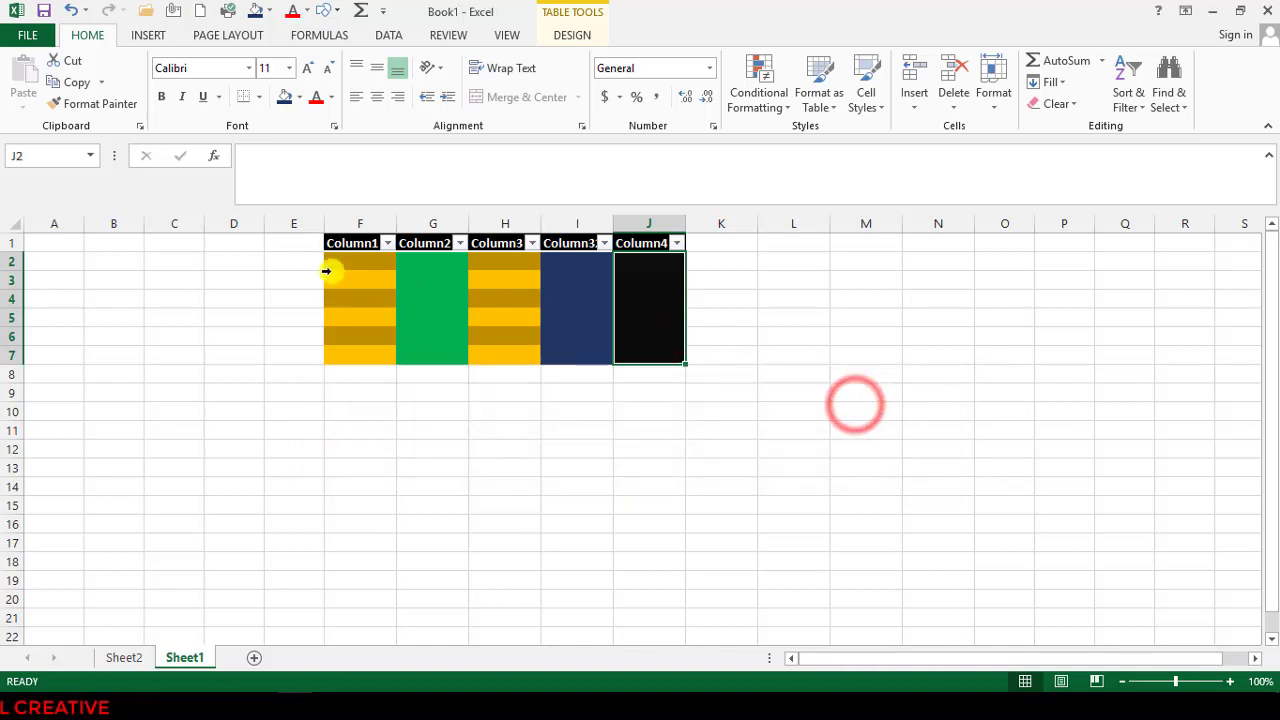
Copy E1:K8, then delete Sheet1 and confirm, leaving only Sheet2.
drag(309, 240, 703, 372)
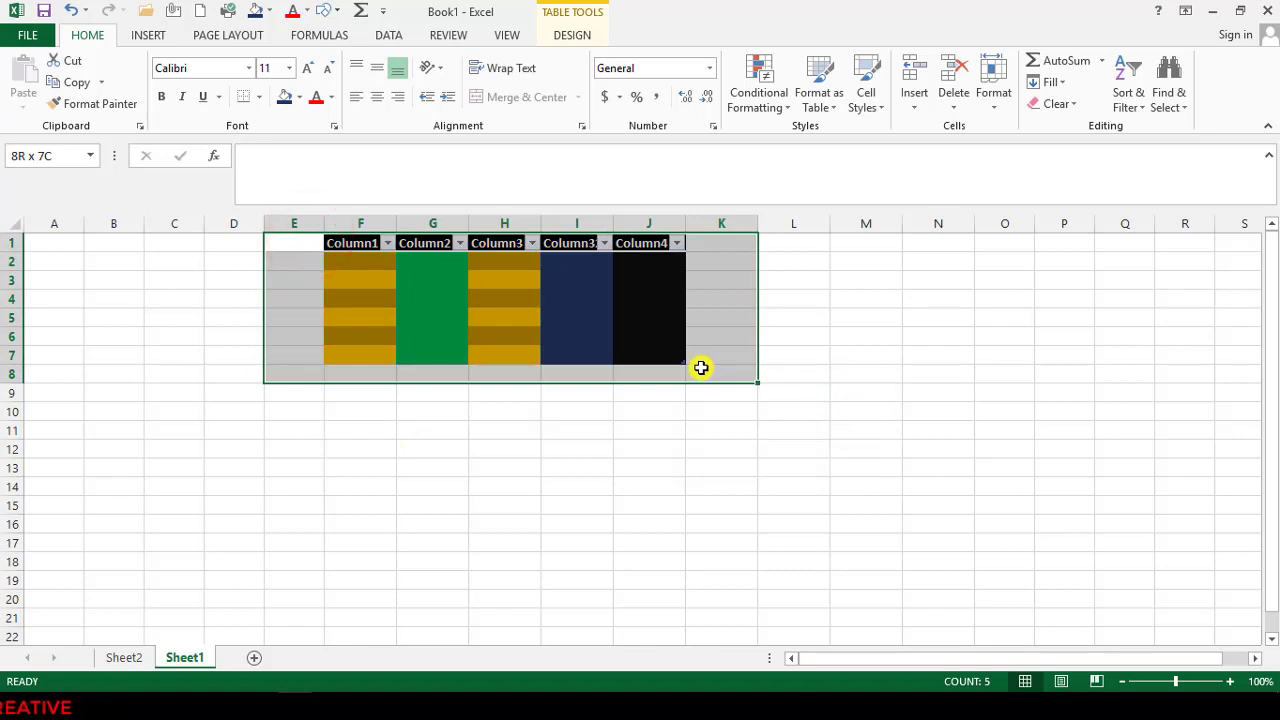
key(ctrl+c)
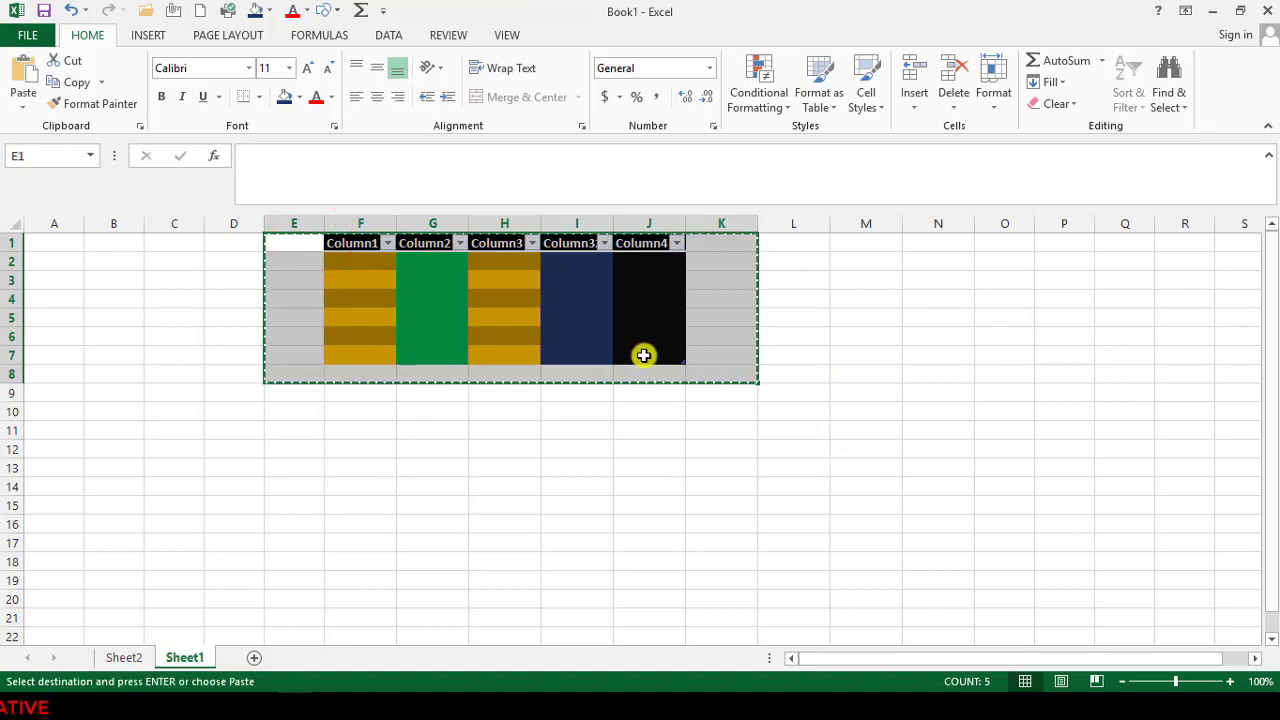
click(826, 318)
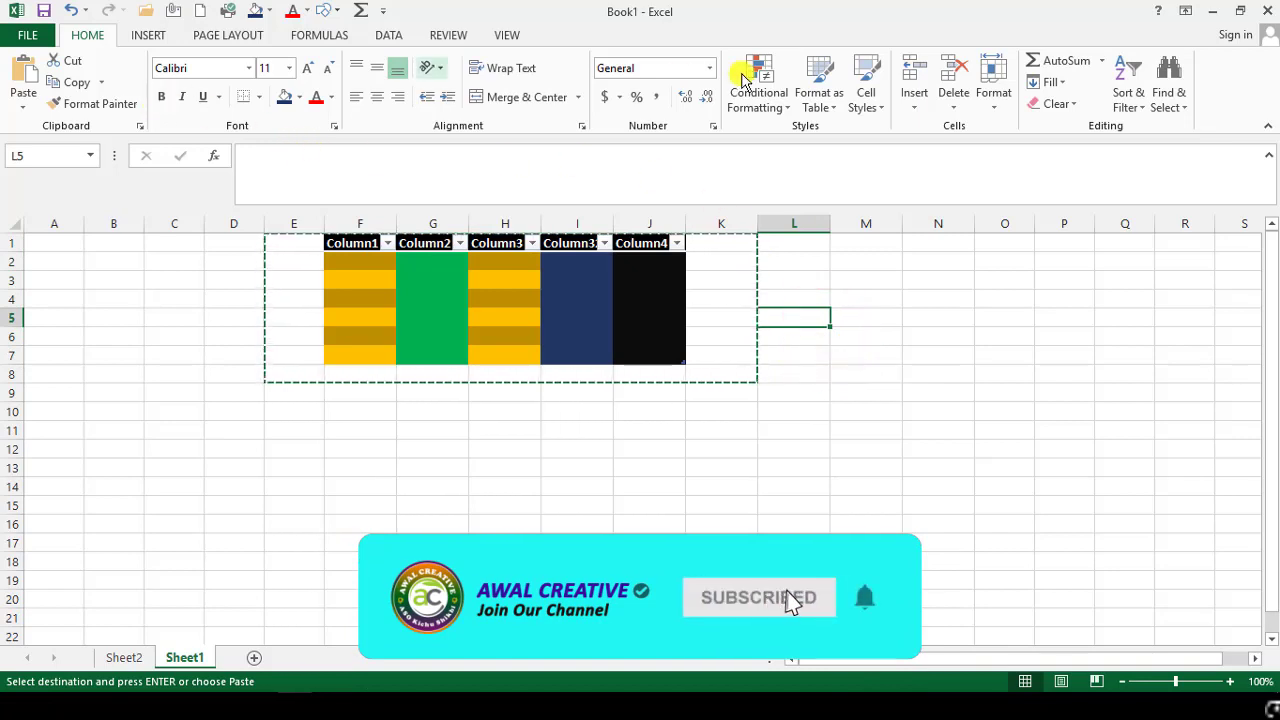
click(957, 106)
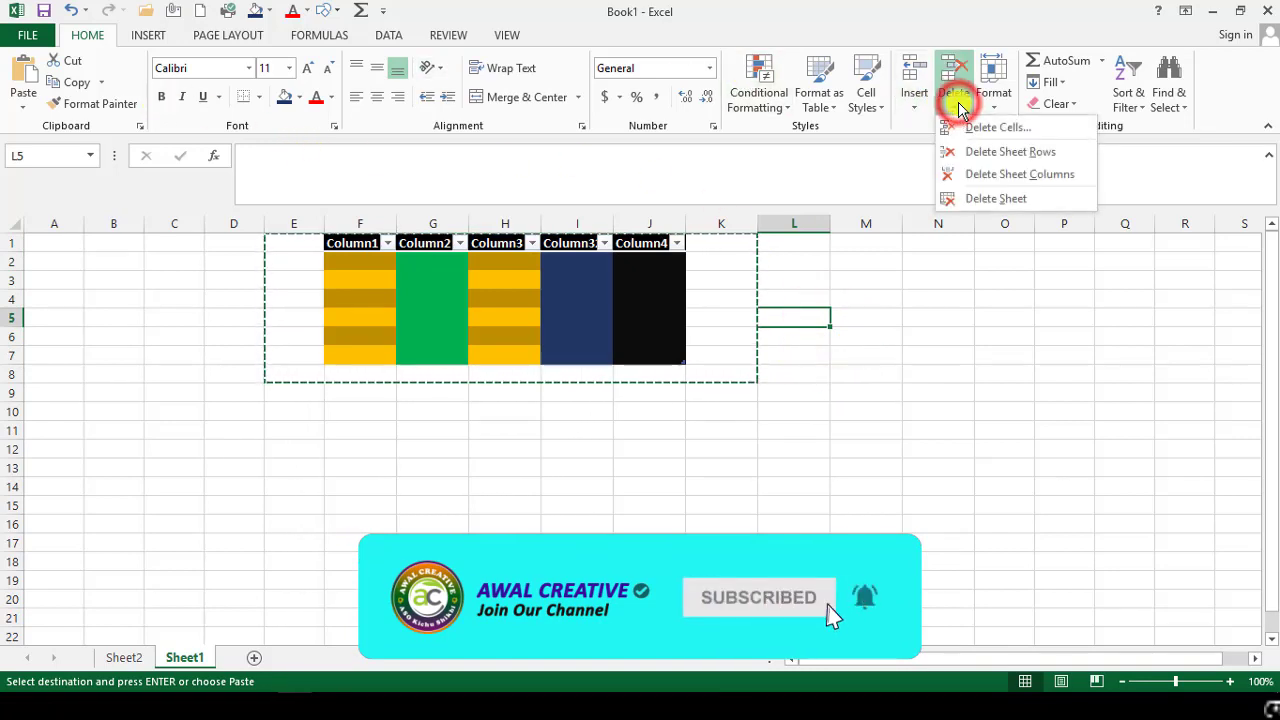
click(980, 199)
click(605, 403)
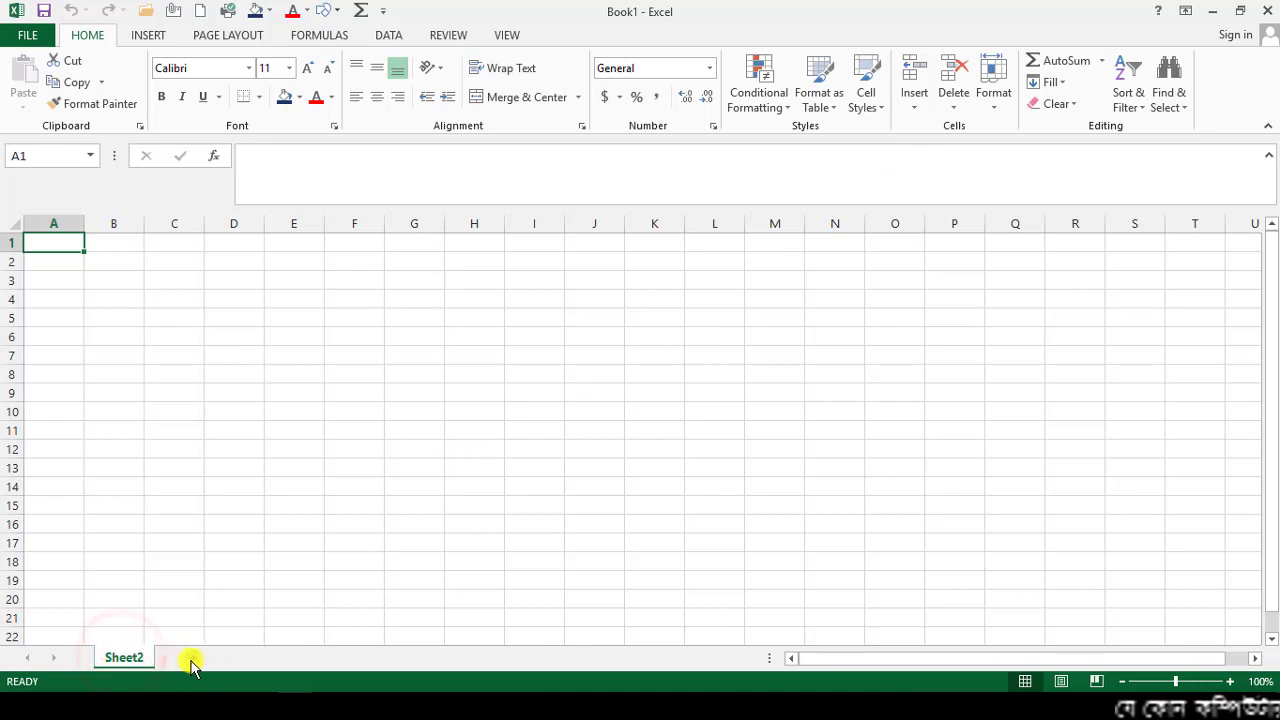
click(414, 261)
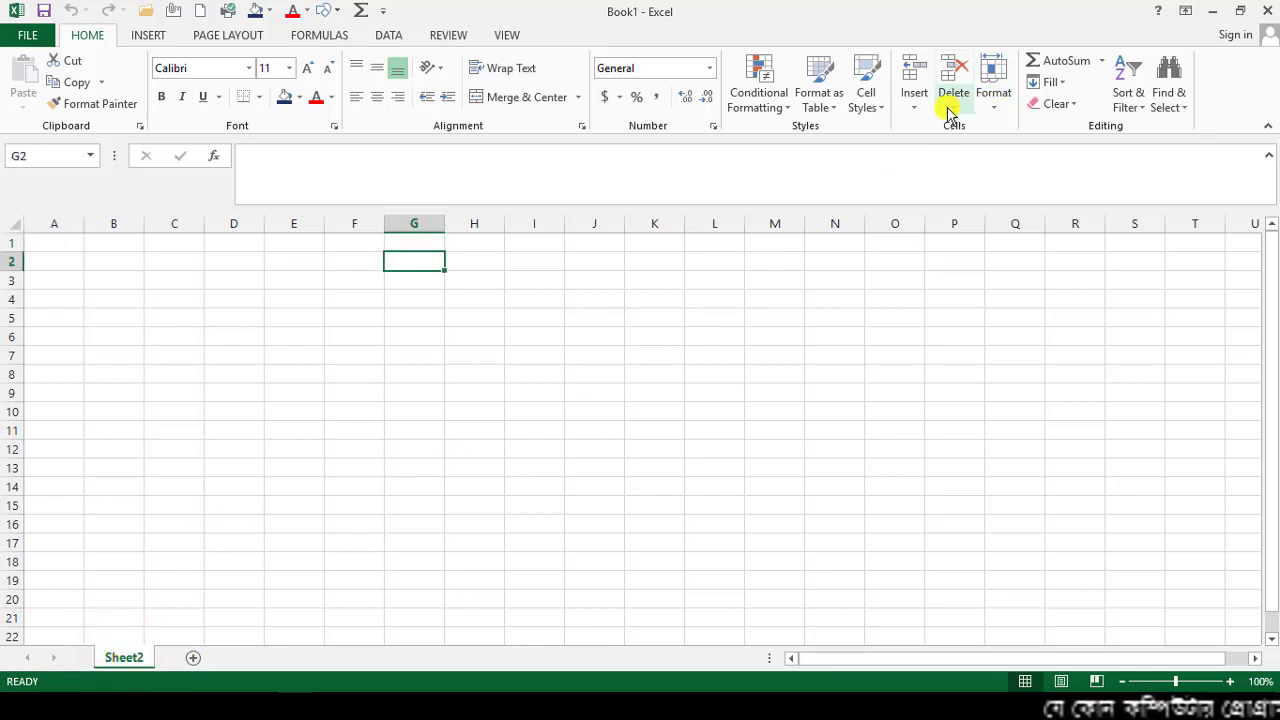
click(952, 102)
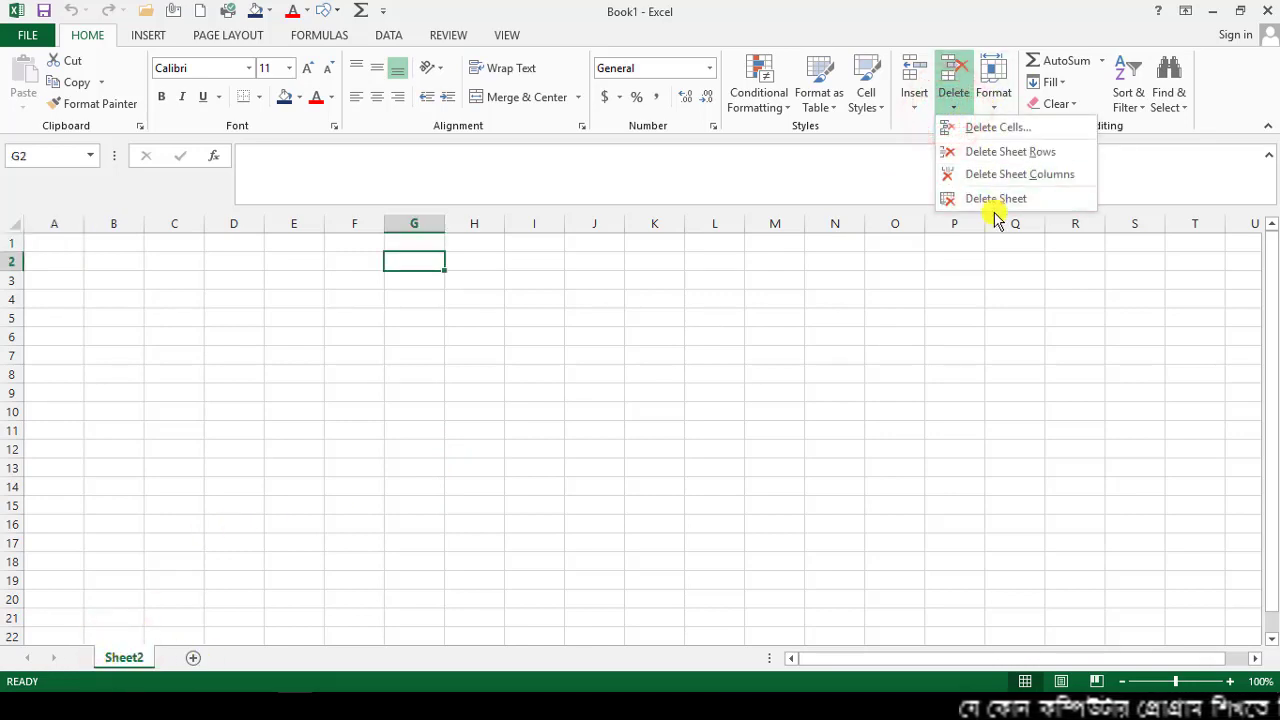
drag(930, 112, 1098, 212)
key(Escape)
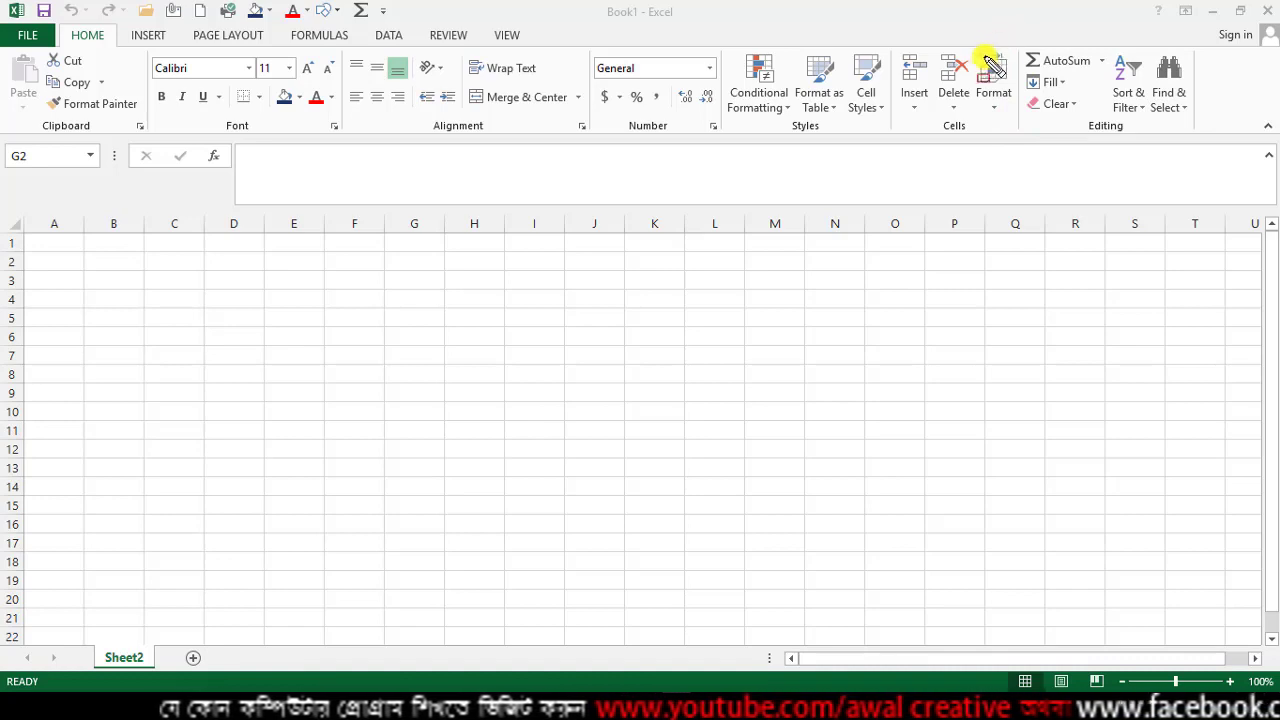
drag(967, 44, 1022, 120)
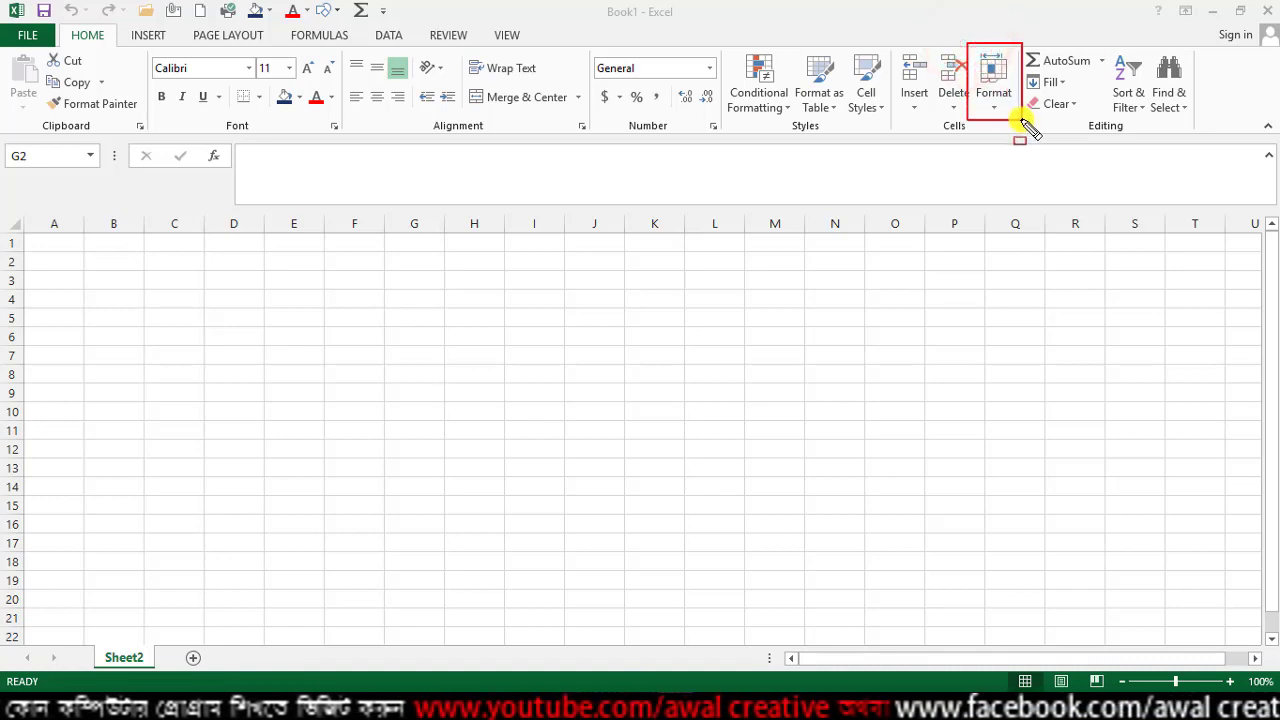